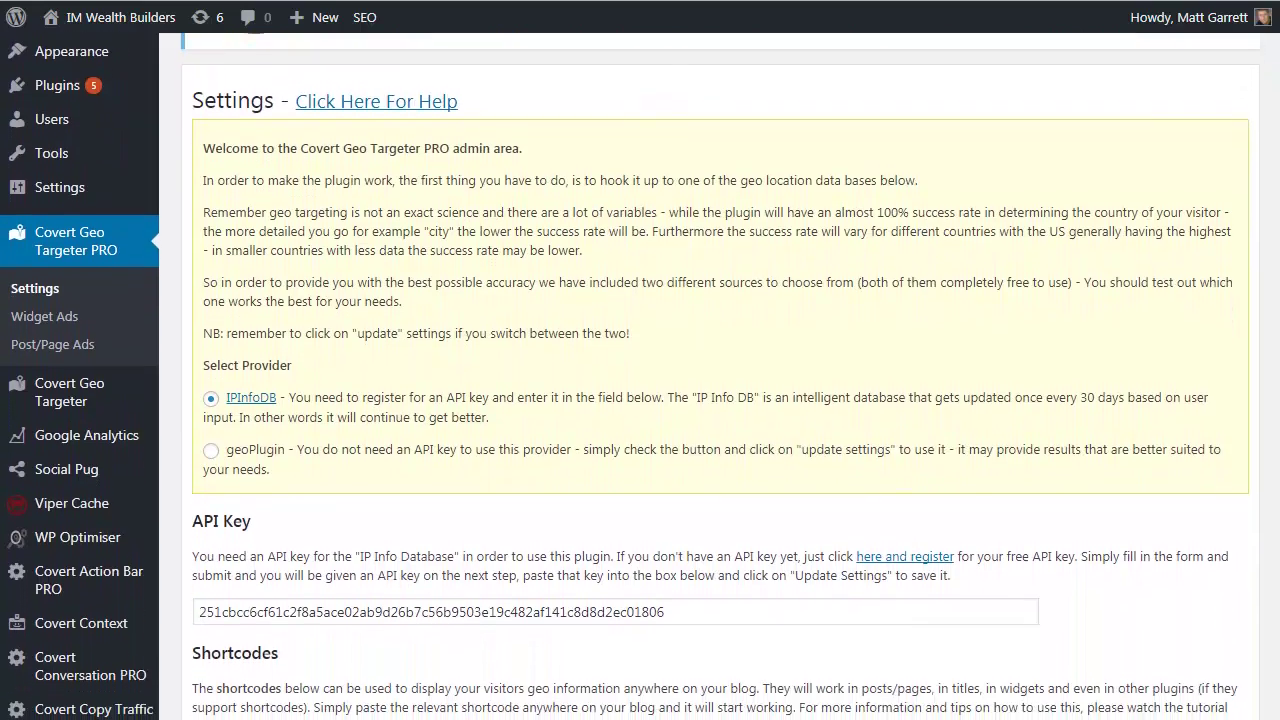
# - Create a new Covert Geo Targeter PRO widget ad named "English Demo"
pyautogui.scroll(-2, 1277, 220)
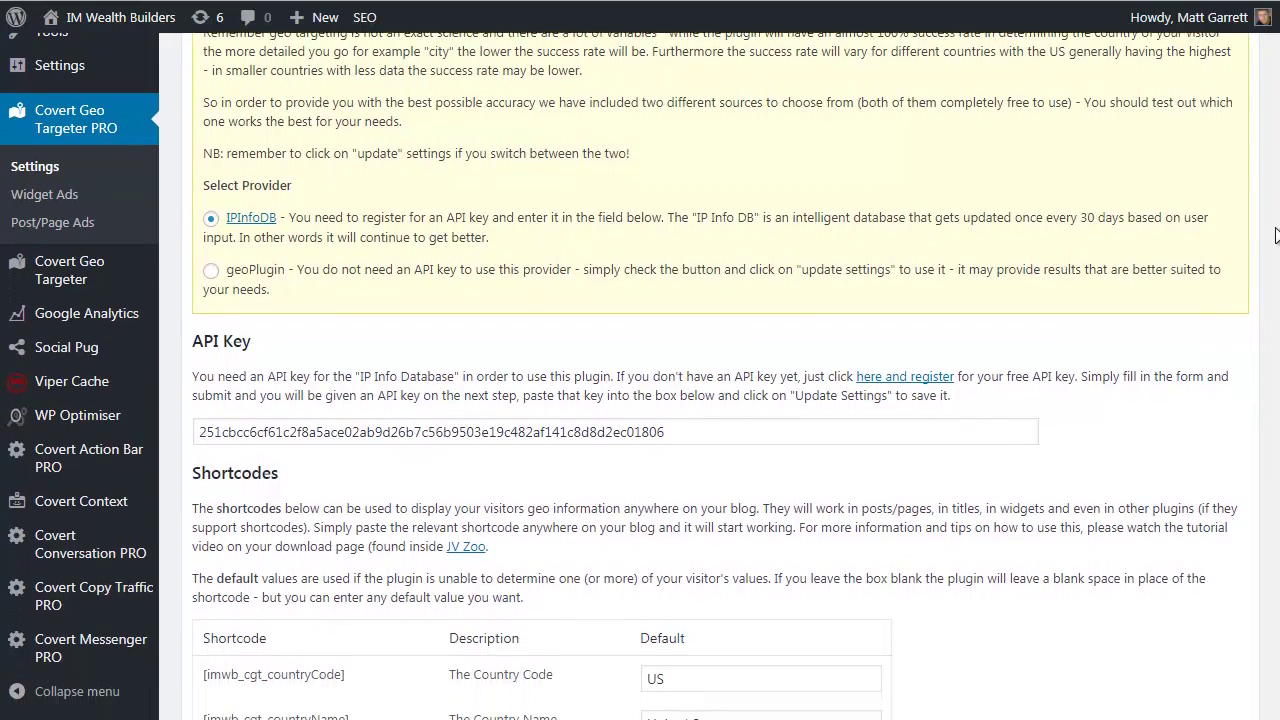
pyautogui.scroll(-2, 1273, 257)
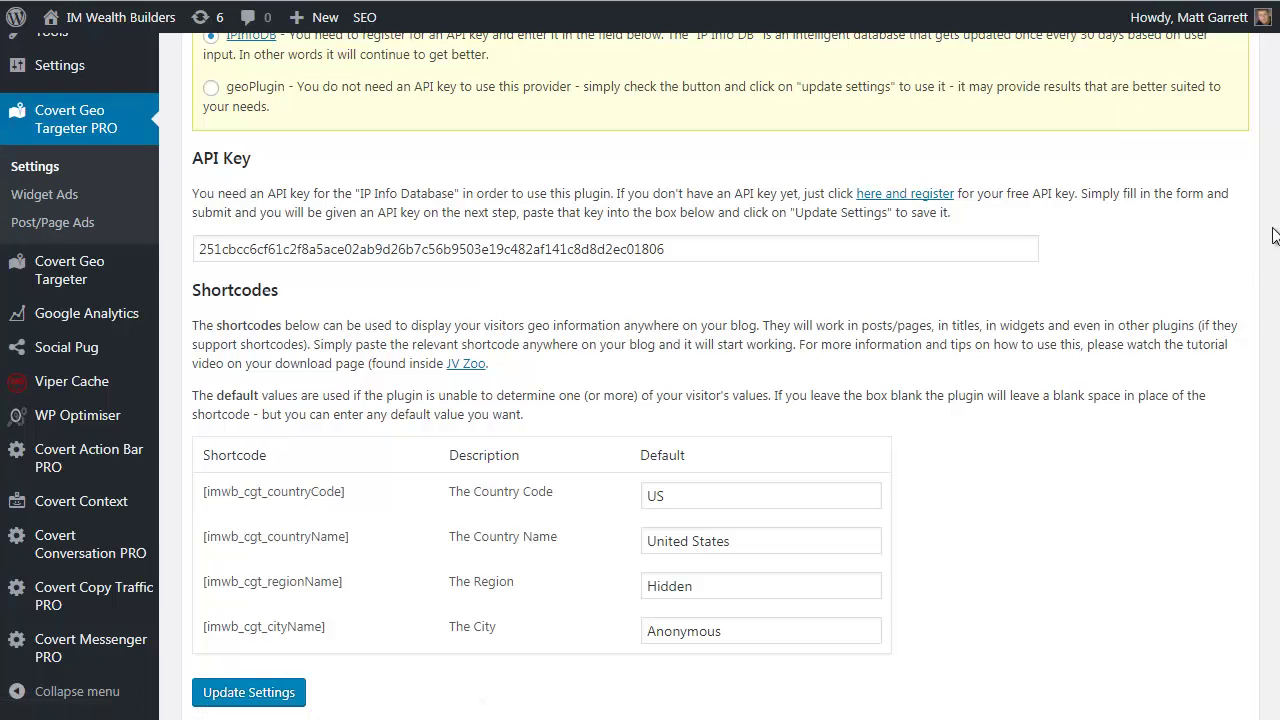
pyautogui.click(58, 206)
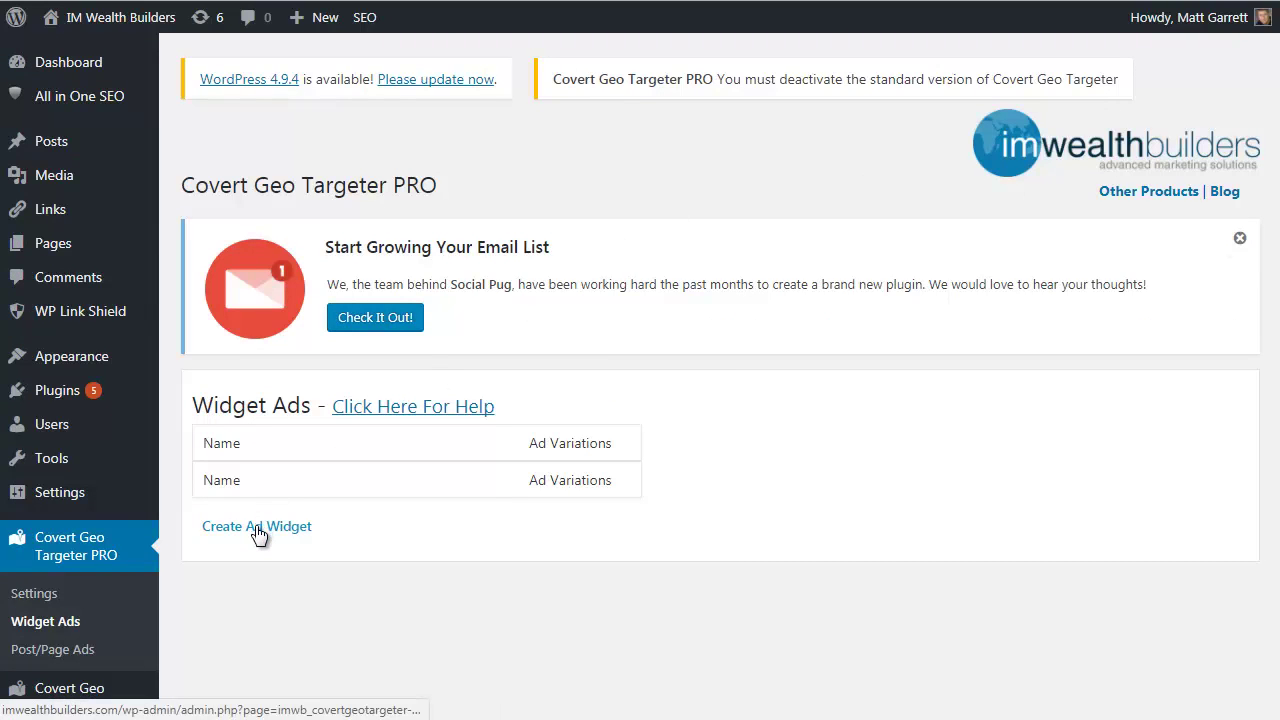
pyautogui.click(257, 528)
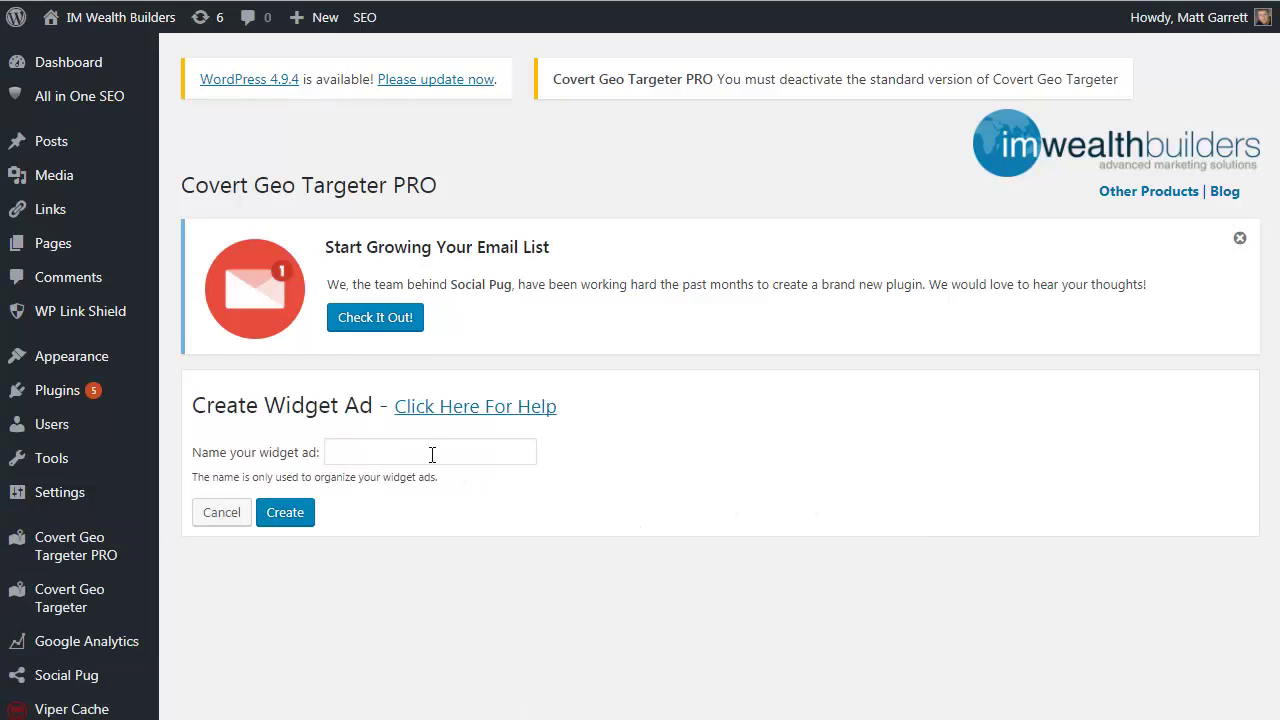
pyautogui.click(430, 452)
pyautogui.write('English Demo')
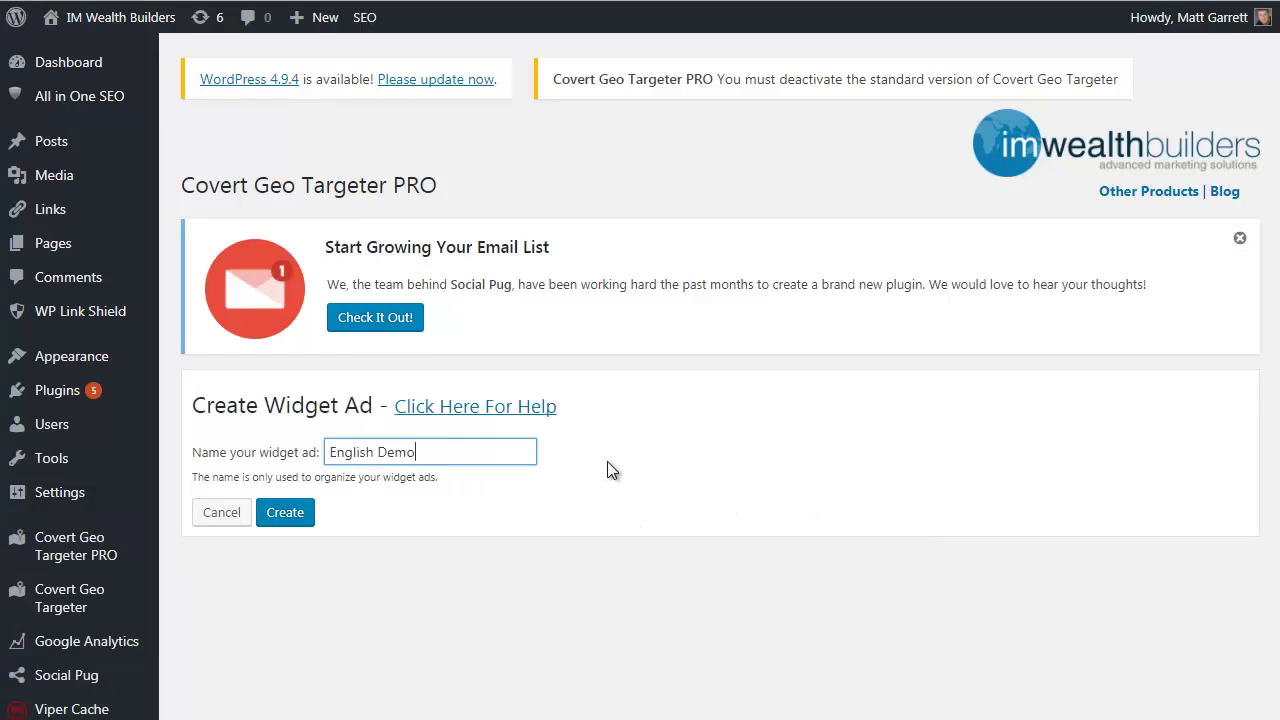
pyautogui.click(275, 512)
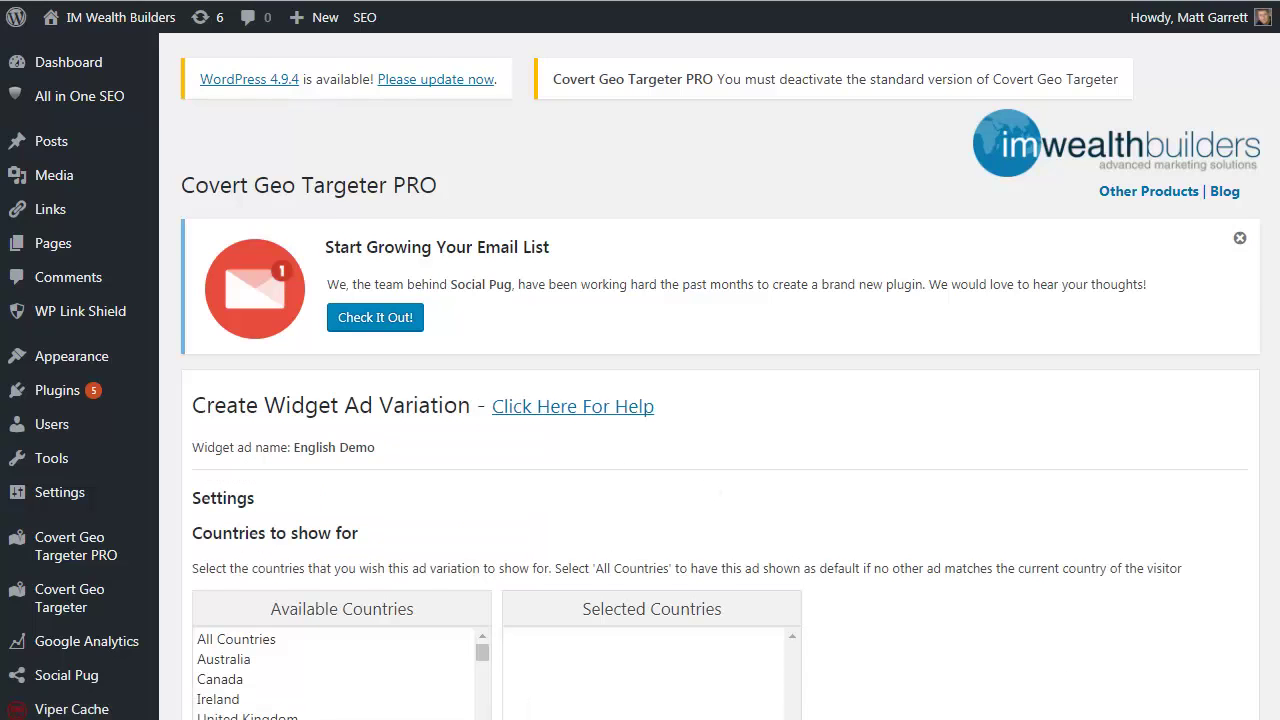
# - Add Australia, Canada, Ireland, United Kingdom, United States and New Zealand to the ad variation's selected countries
pyautogui.scroll(-3, 445, 440)
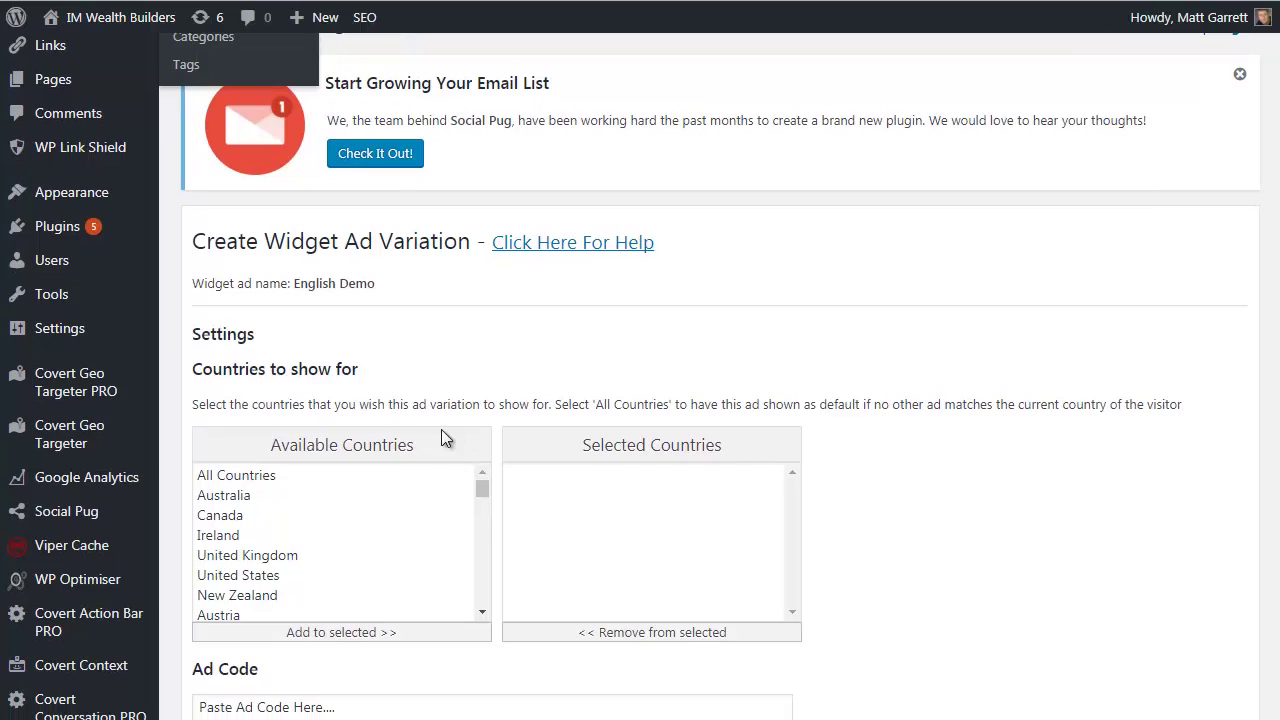
pyautogui.click(238, 497)
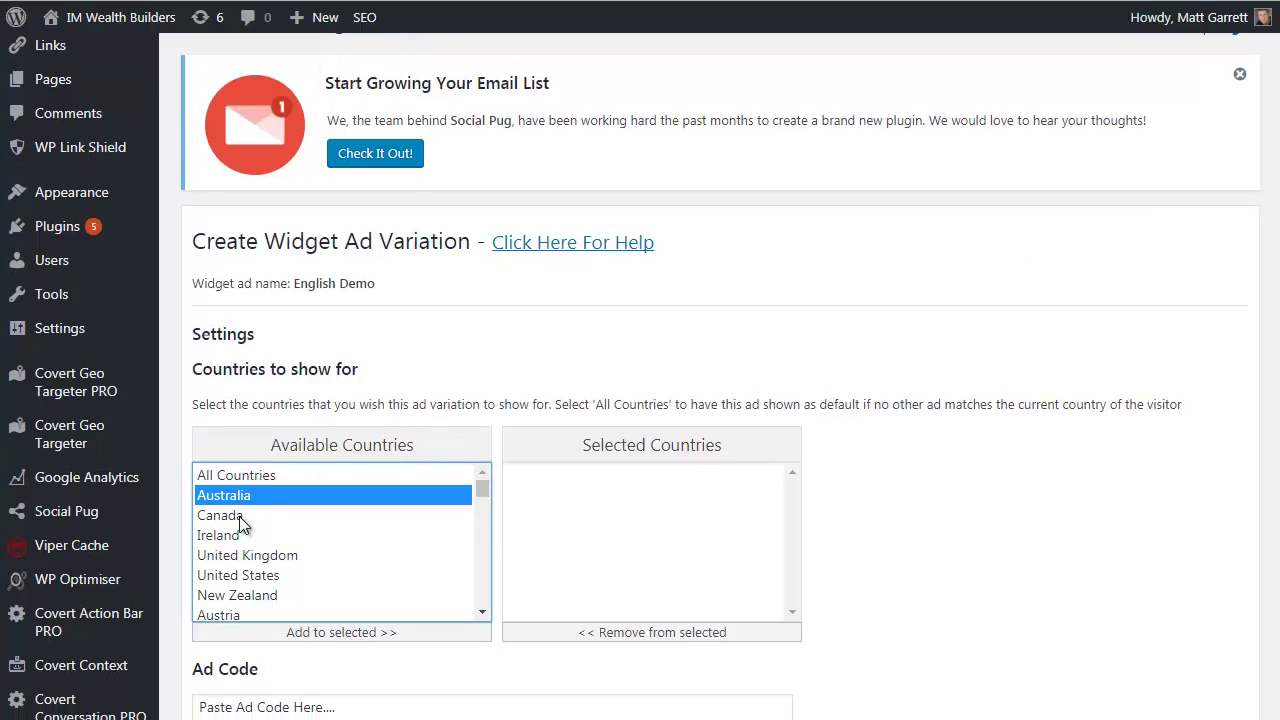
pyautogui.keyDown('ctrl'); pyautogui.click(239, 516); pyautogui.keyUp('ctrl')
pyautogui.keyDown('ctrl'); pyautogui.click(239, 535); pyautogui.keyUp('ctrl')
pyautogui.keyDown('ctrl'); pyautogui.click(262, 557); pyautogui.keyUp('ctrl')
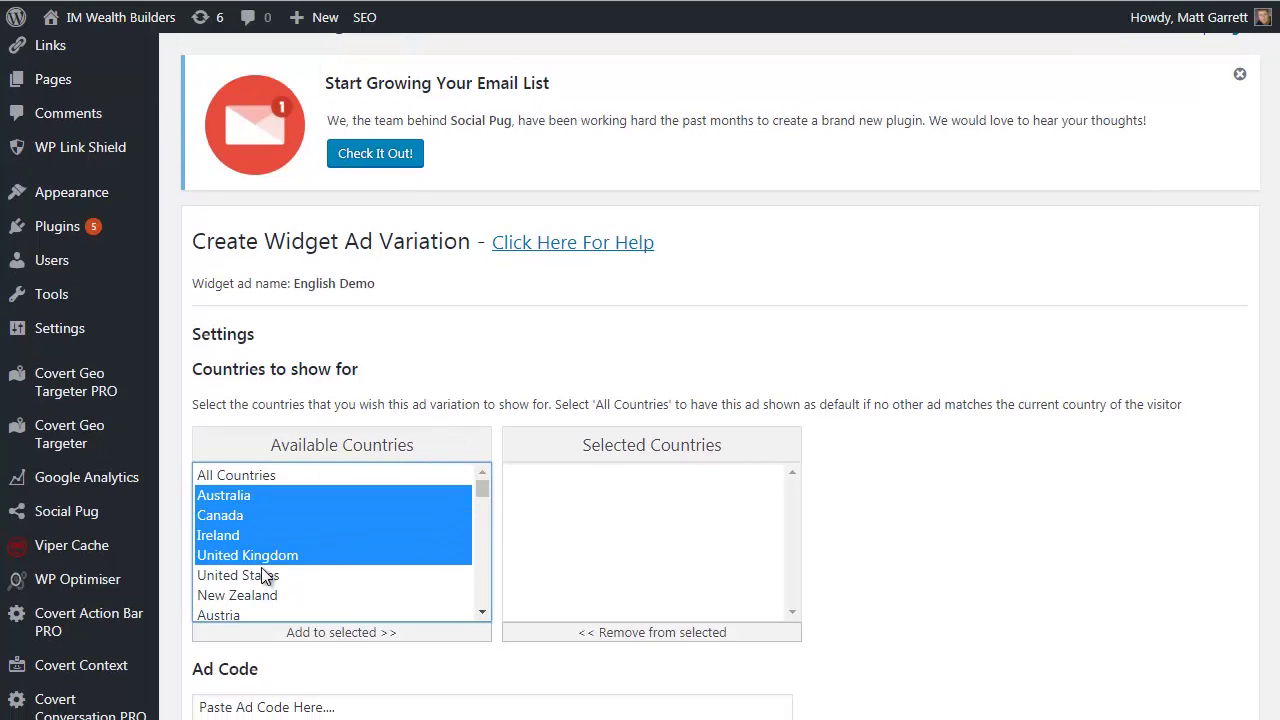
pyautogui.keyDown('ctrl'); pyautogui.click(265, 575); pyautogui.keyUp('ctrl')
pyautogui.keyDown('ctrl'); pyautogui.click(265, 596); pyautogui.keyUp('ctrl')
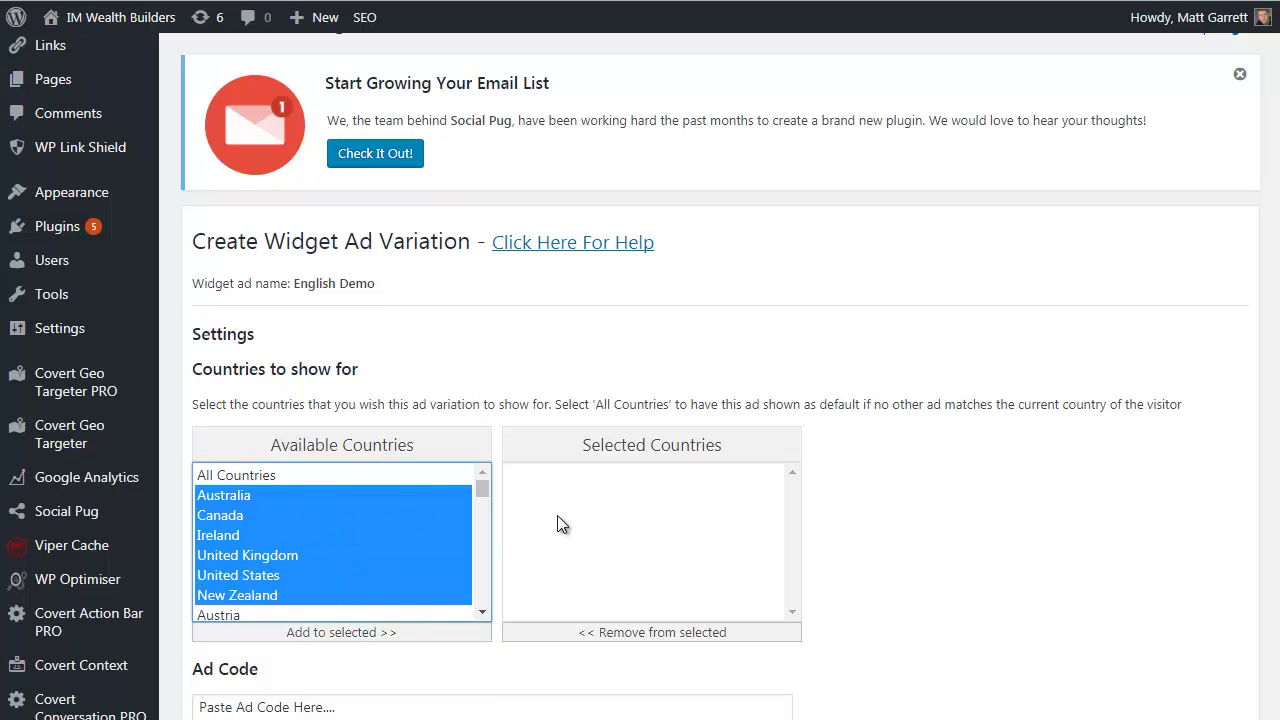
pyautogui.click(383, 634)
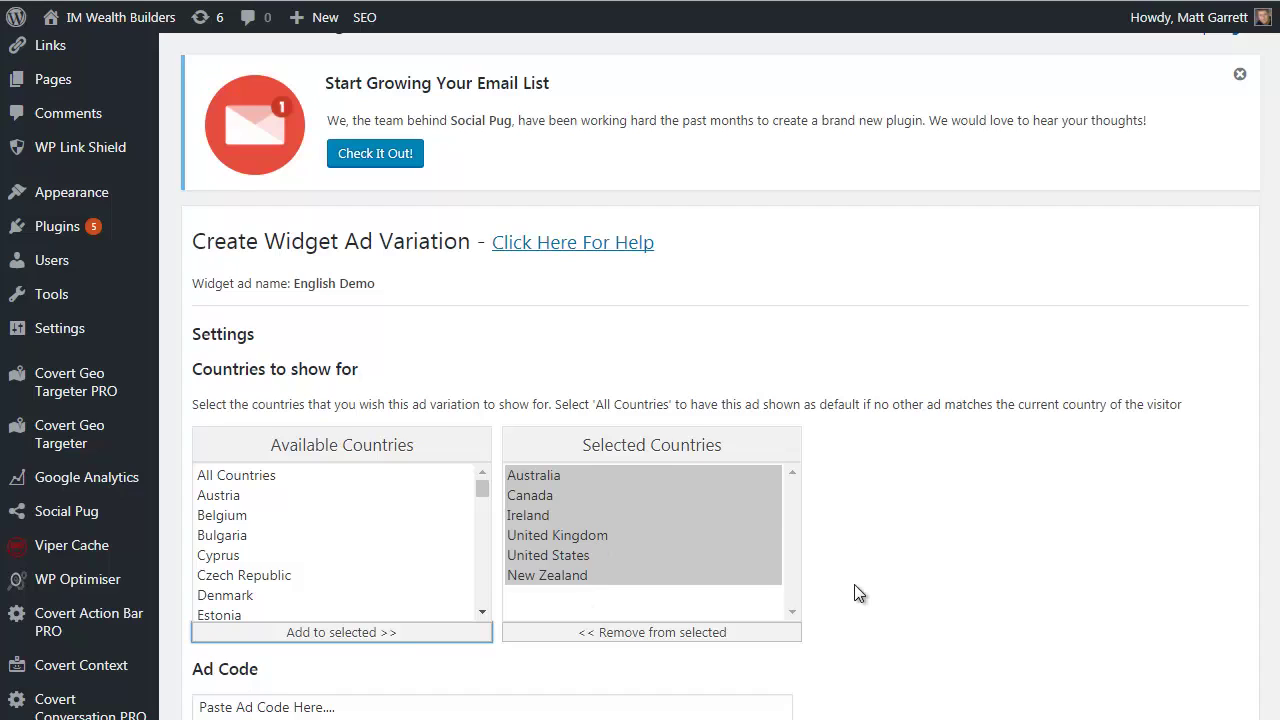
pyautogui.scroll(-2, 766, 588)
pyautogui.click(373, 543)
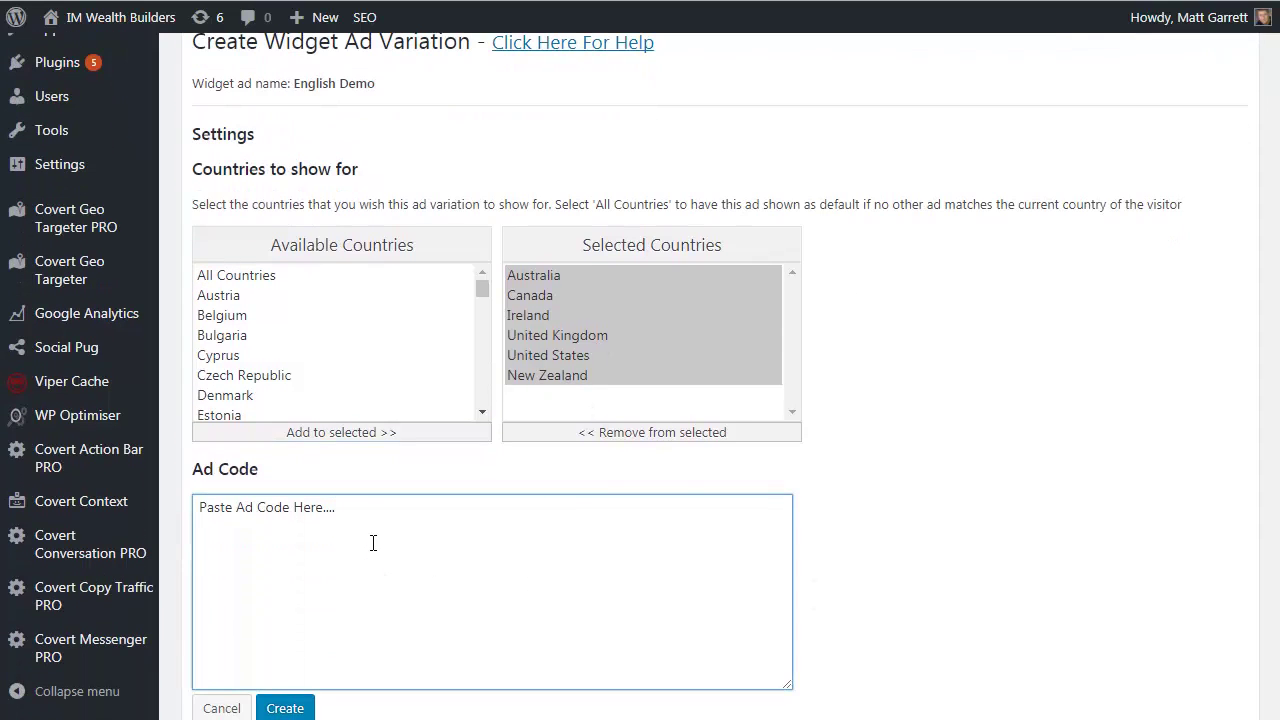
pyautogui.write('<a href="http://covertgeotargeter.com/v2/" target="_blank" rel="noopener">Click HERE</a>To Take Advantage Of The [imwb_cgt_countryCode] 24 Hour Special Offer Today!')
pyautogui.moveTo(336, 507); pyautogui.dragTo(195, 507)
pyautogui.press('BackSpace')
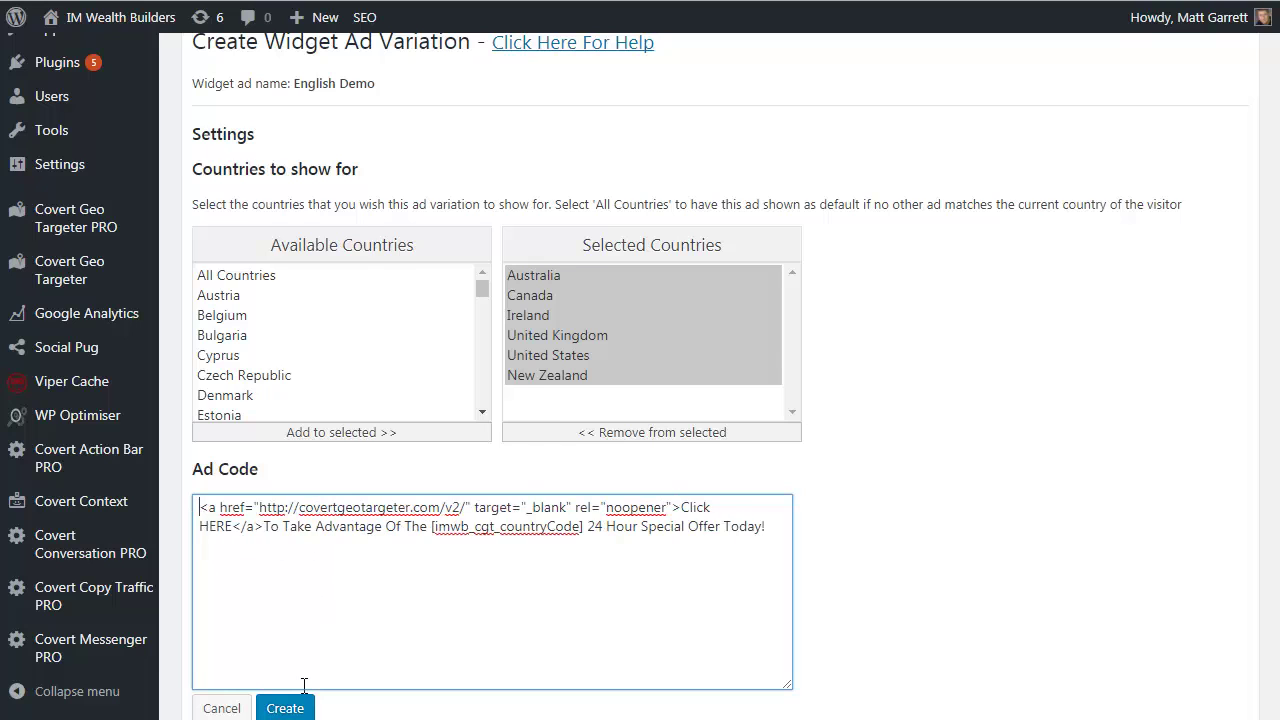
pyautogui.scroll(-1, 304, 685)
pyautogui.click(289, 633)
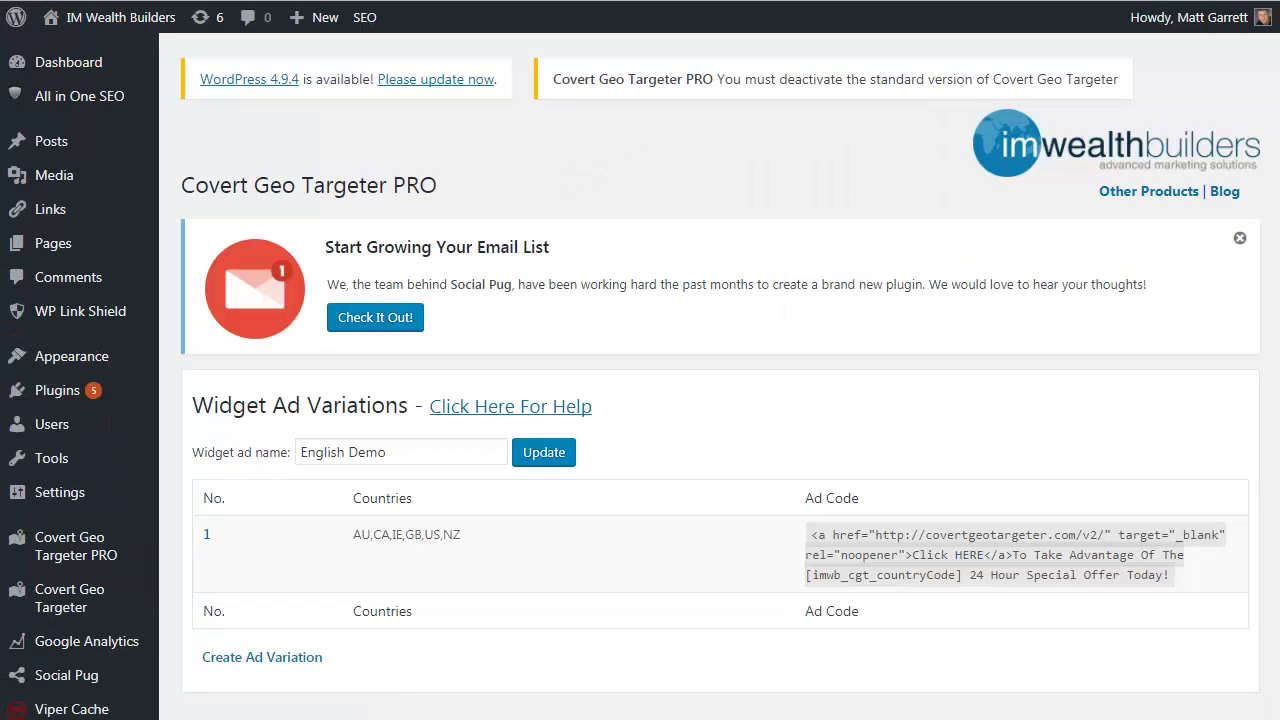
# - Start a second ad variation for the English Demo widget ad and add Germany to its selected countries
pyautogui.moveTo(391, 563)
pyautogui.click(265, 657)
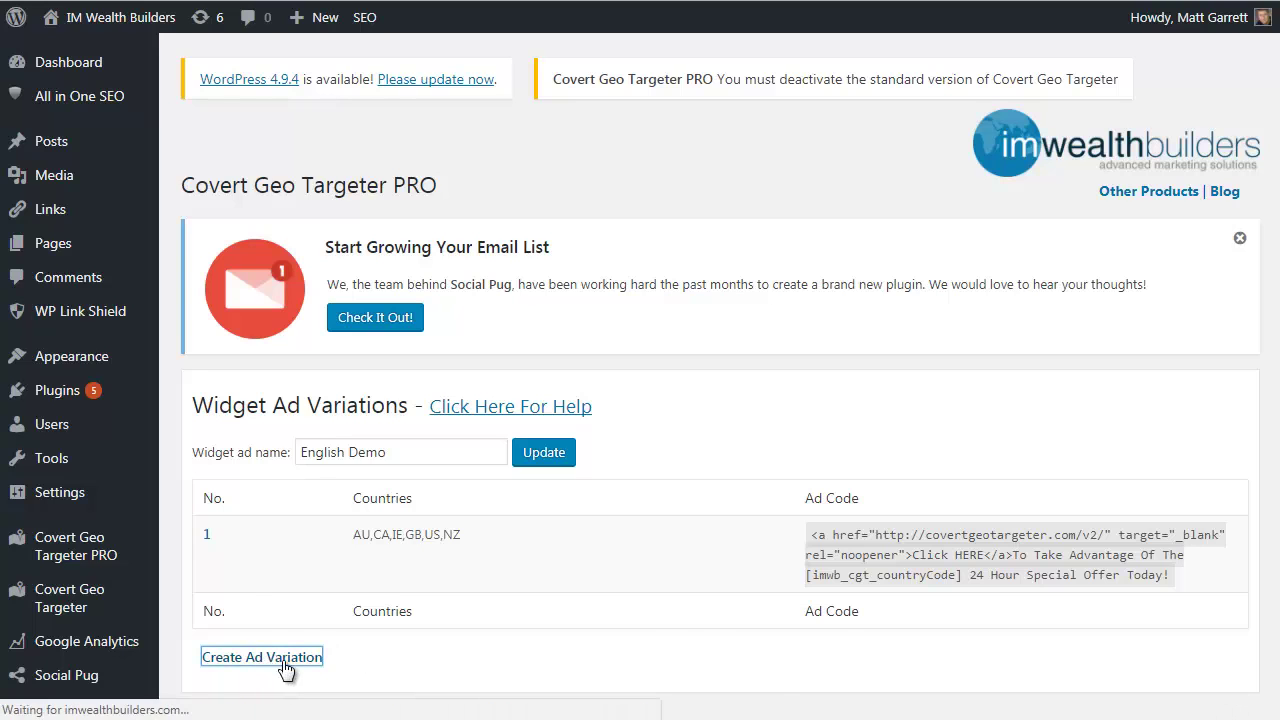
pyautogui.scroll(-2, 460, 544)
pyautogui.moveTo(480, 453); pyautogui.dragTo(482, 459)
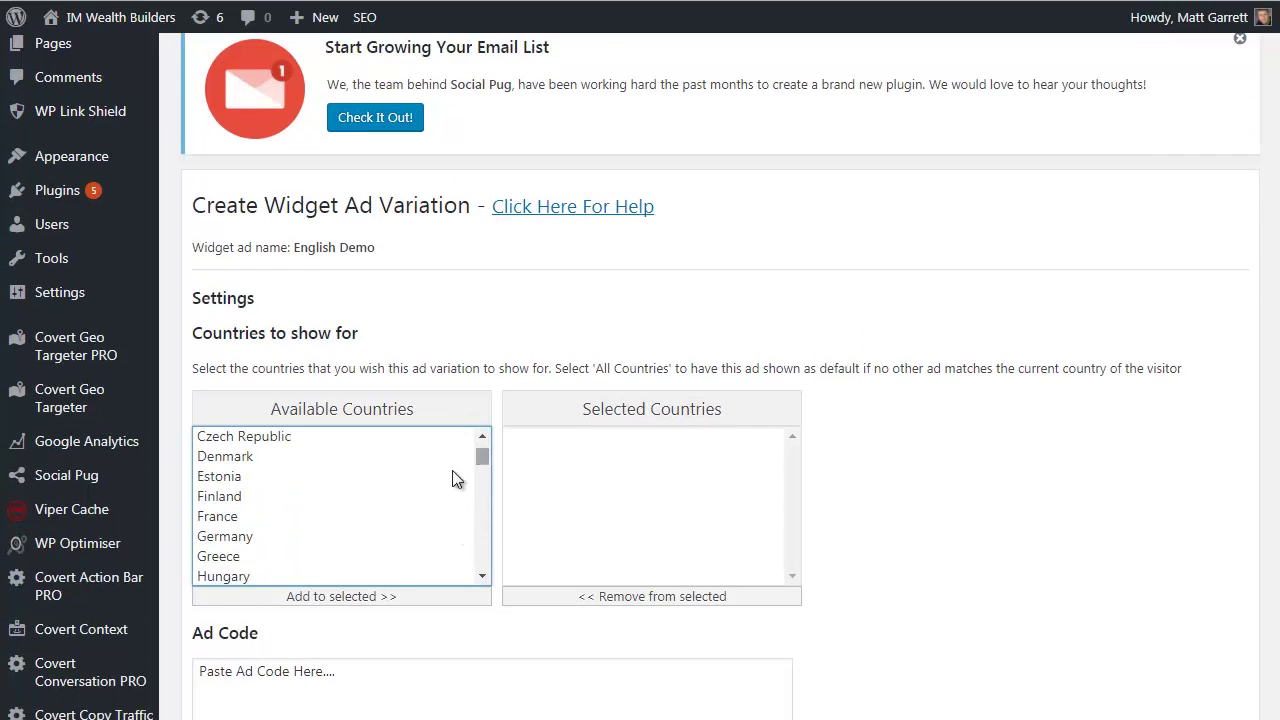
pyautogui.click(240, 536)
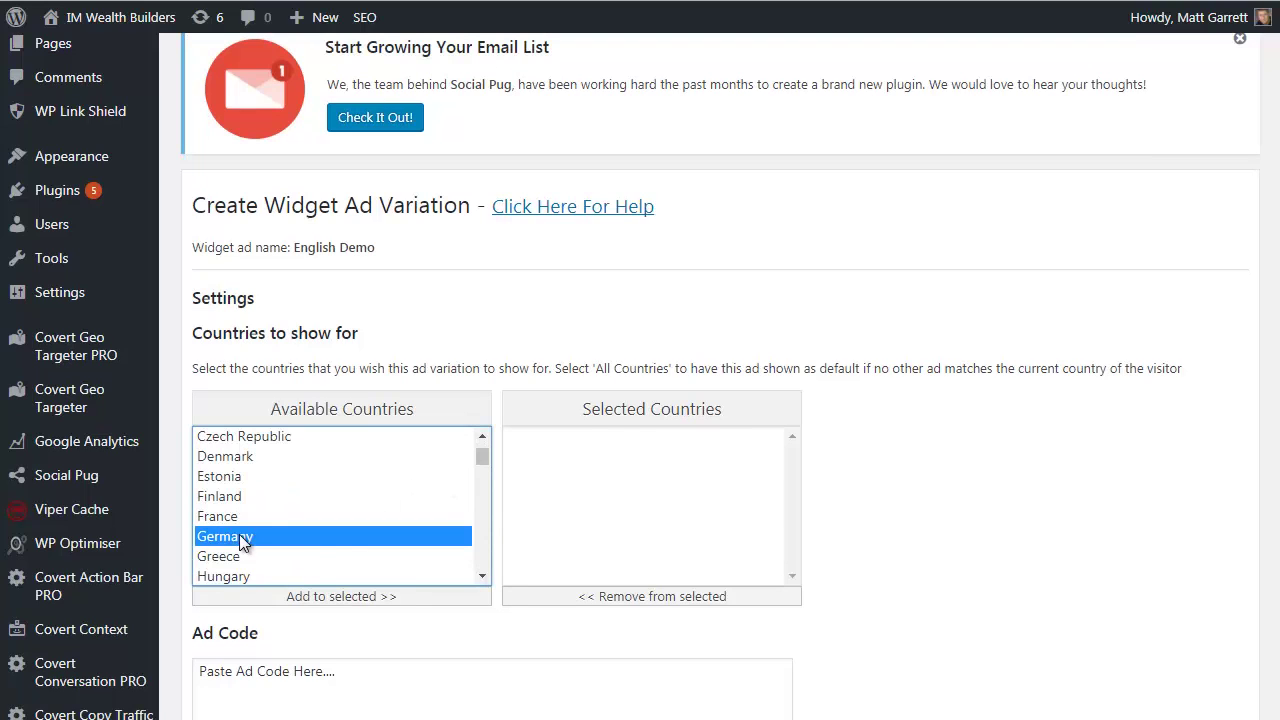
pyautogui.click(373, 597)
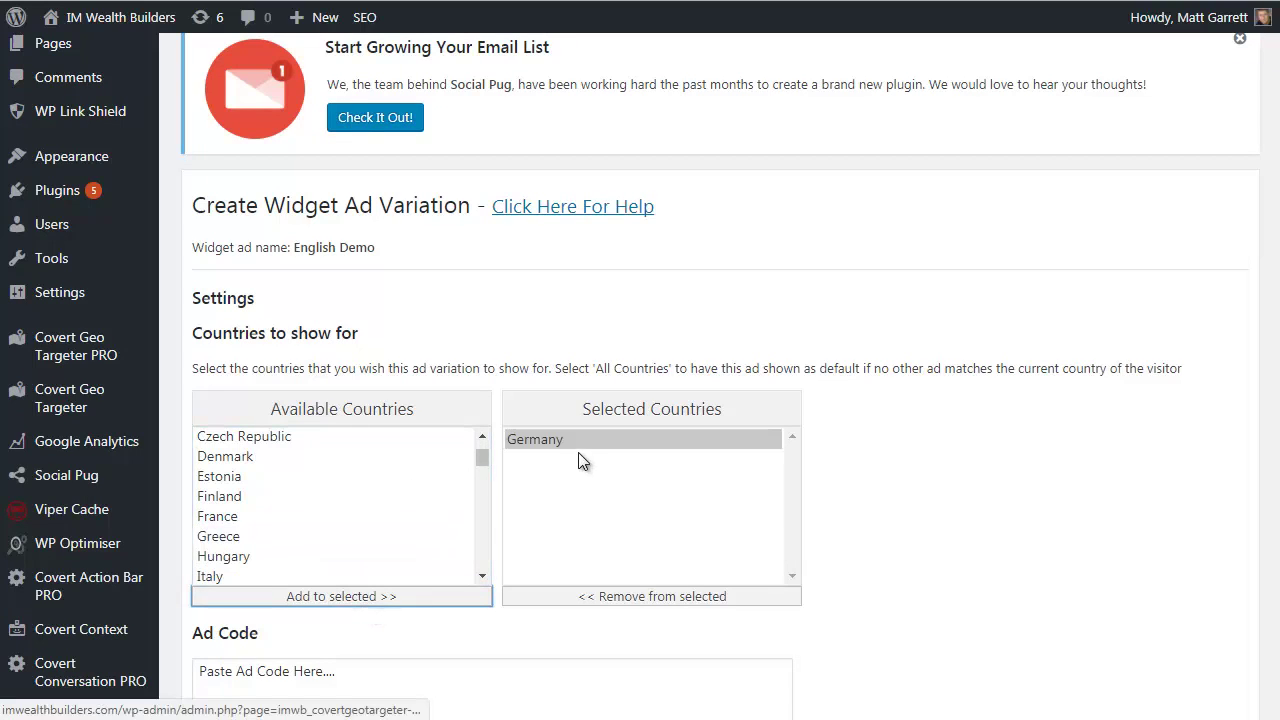
pyautogui.click(466, 671)
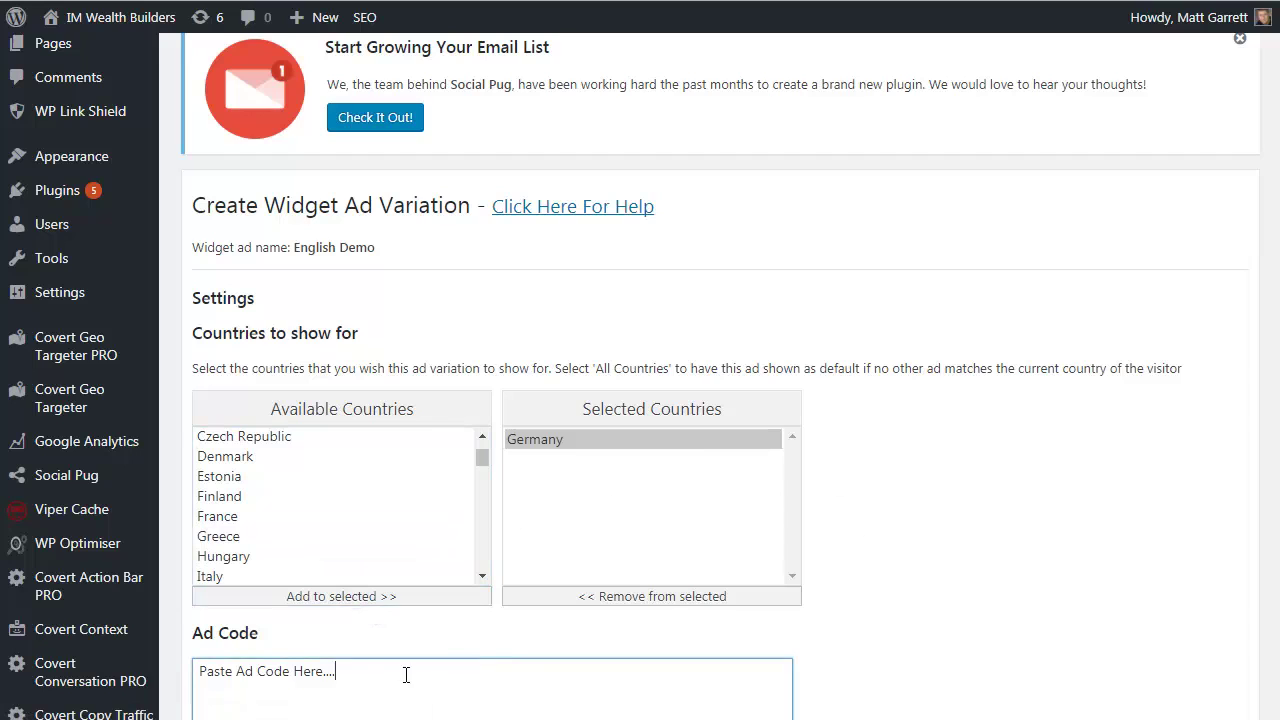
pyautogui.moveTo(354, 671); pyautogui.dragTo(182, 676)
pyautogui.scroll(-3, 785, 600)
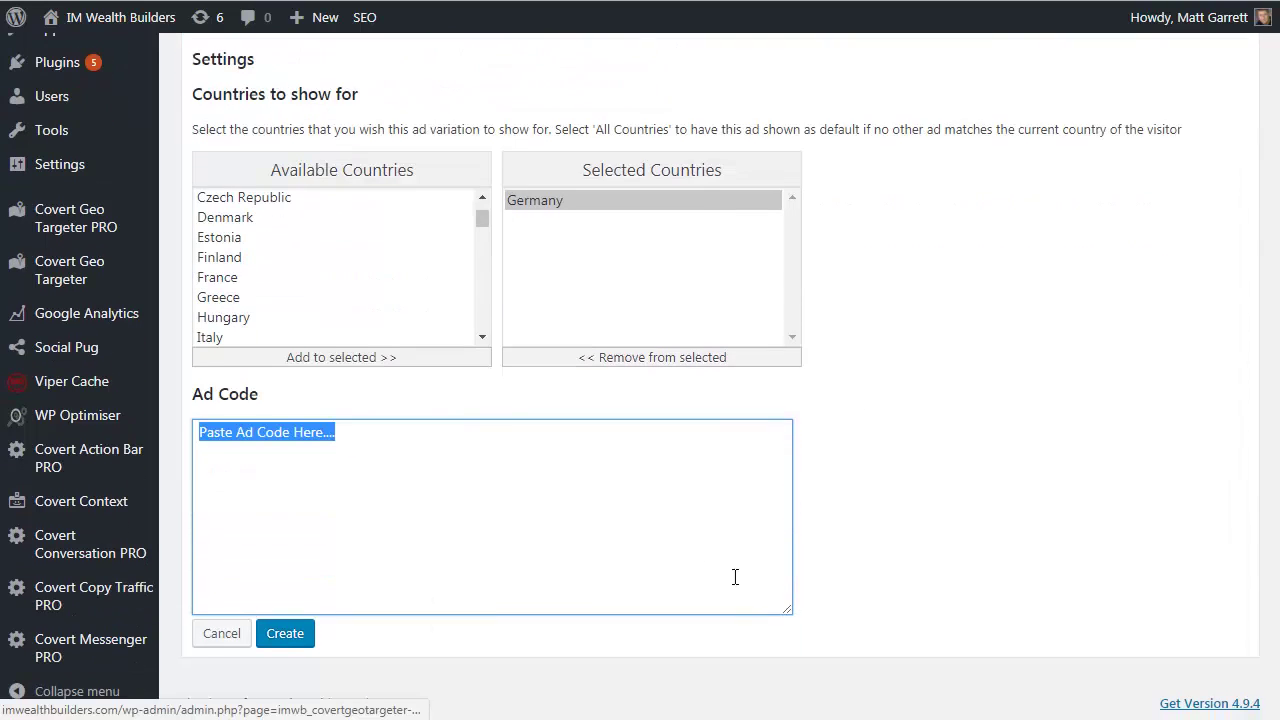
pyautogui.write('<a href="http://covertgeotargeter.com/v2/" target="_blank" rel="noopener">Klick HIER</a>Den Vorteil der [imwb_cgt_countryCode] 24-Stunden-Angebot heute!')
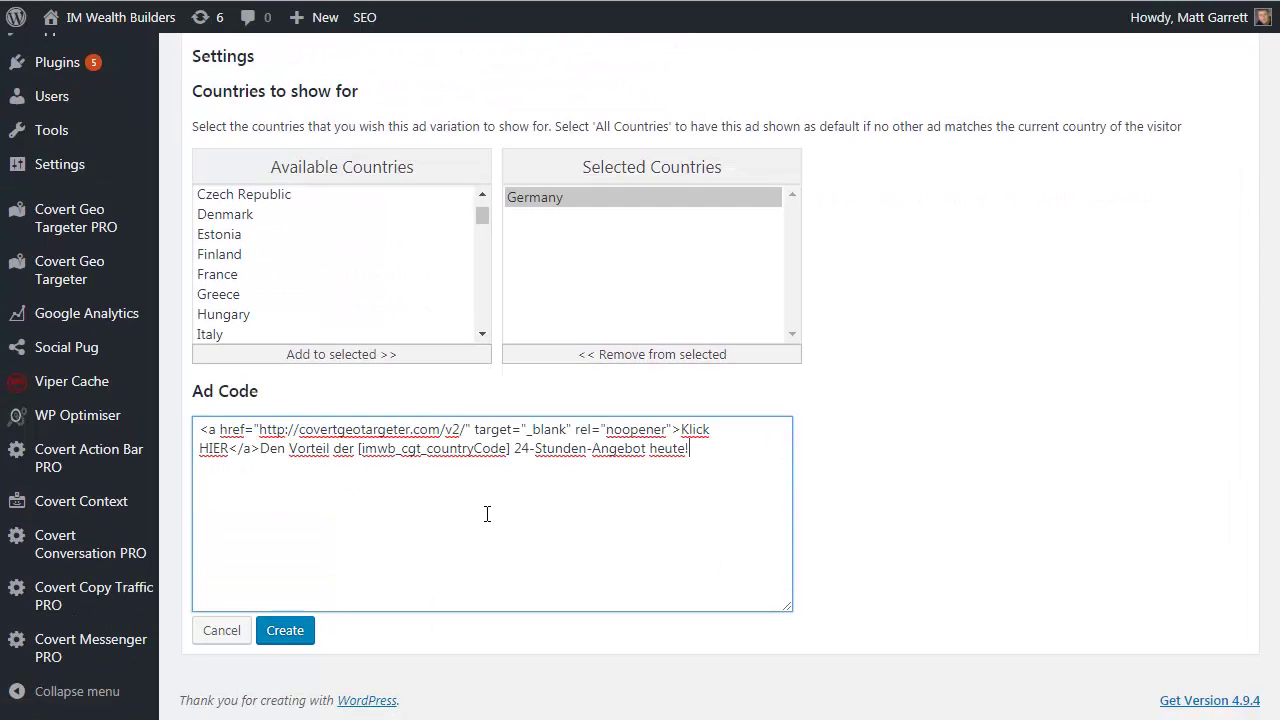
pyautogui.click(288, 632)
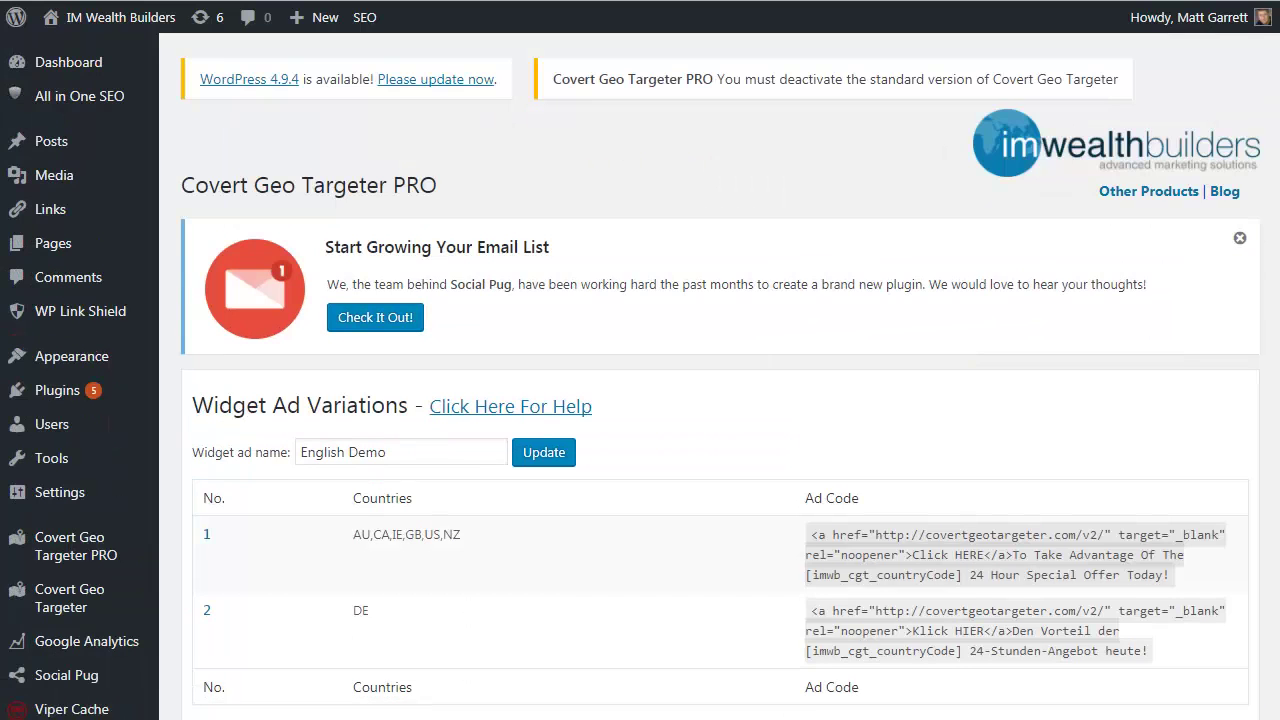
# - Start a third ad variation for the English Demo widget ad and add All Countries to its selected countries
pyautogui.scroll(-2, 1273, 483)
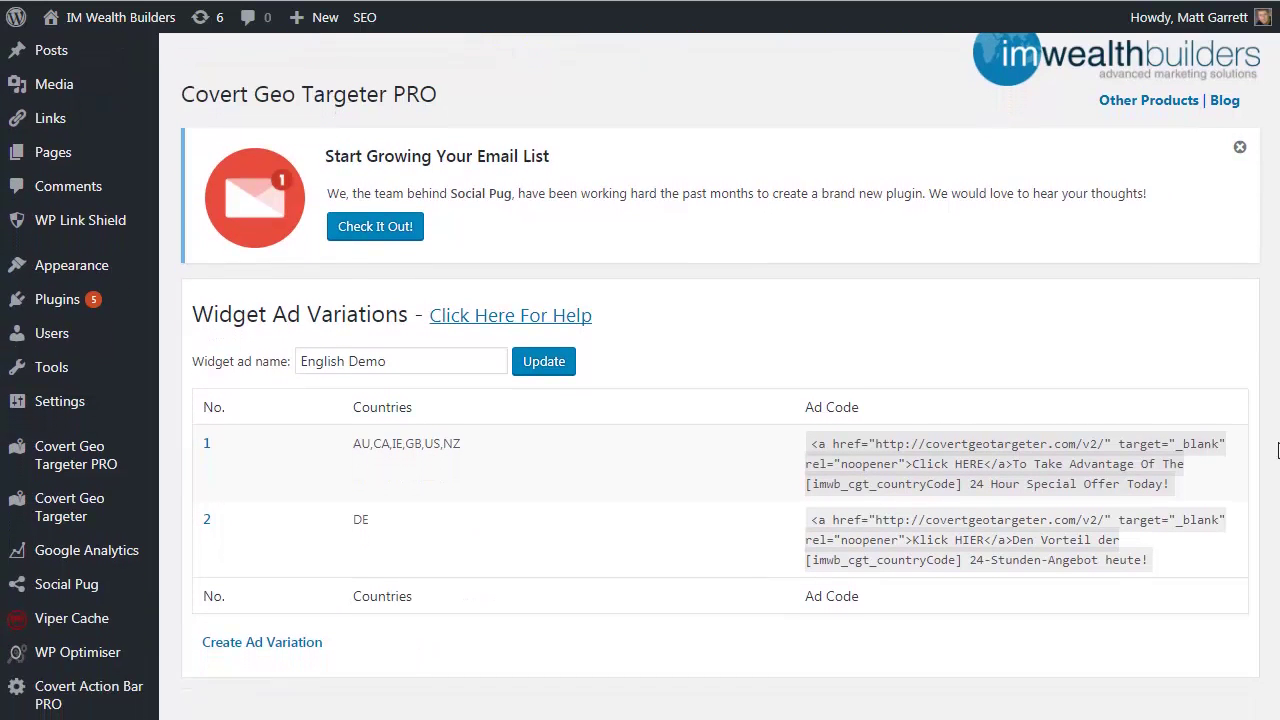
pyautogui.scroll(-1, 1273, 483)
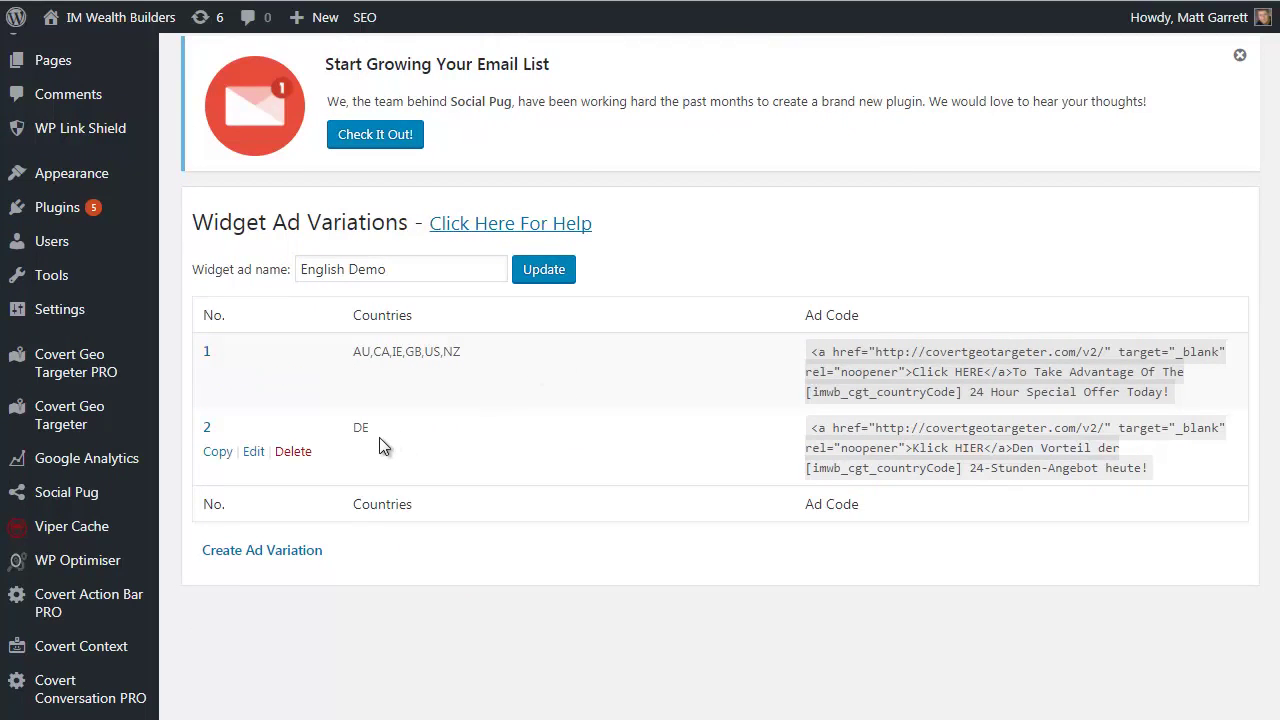
pyautogui.click(299, 558)
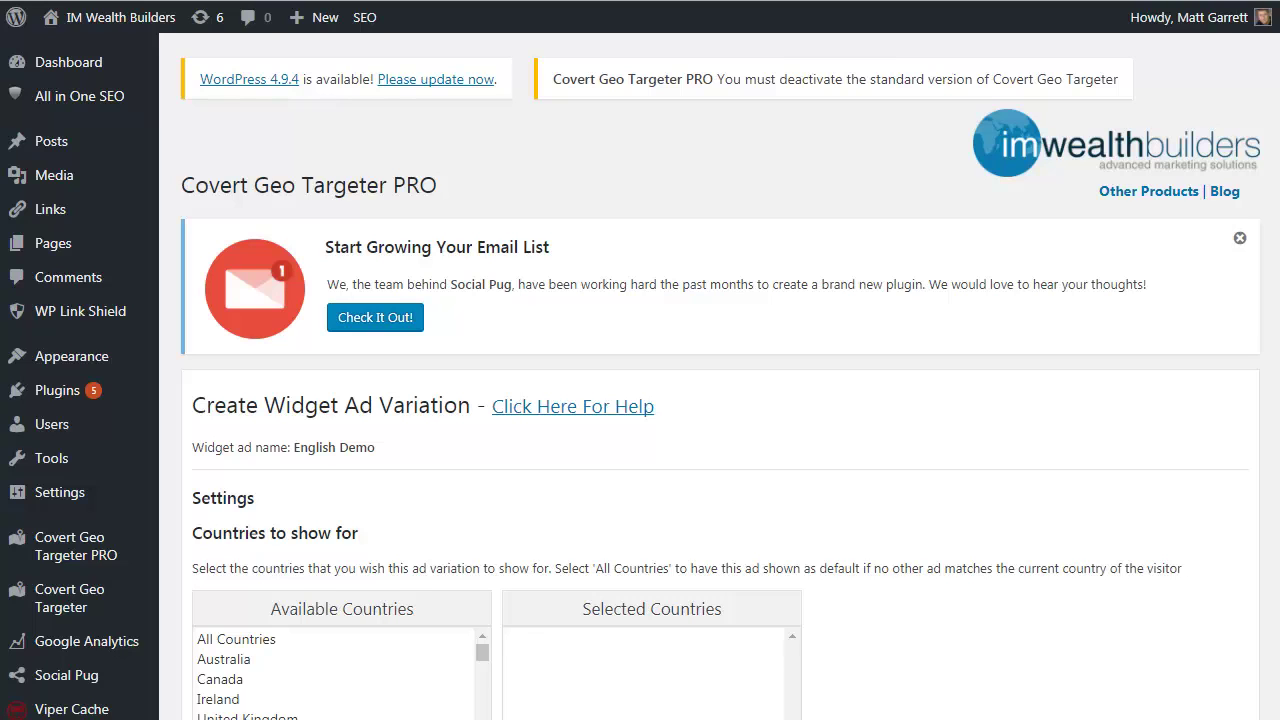
pyautogui.scroll(-2, 1274, 486)
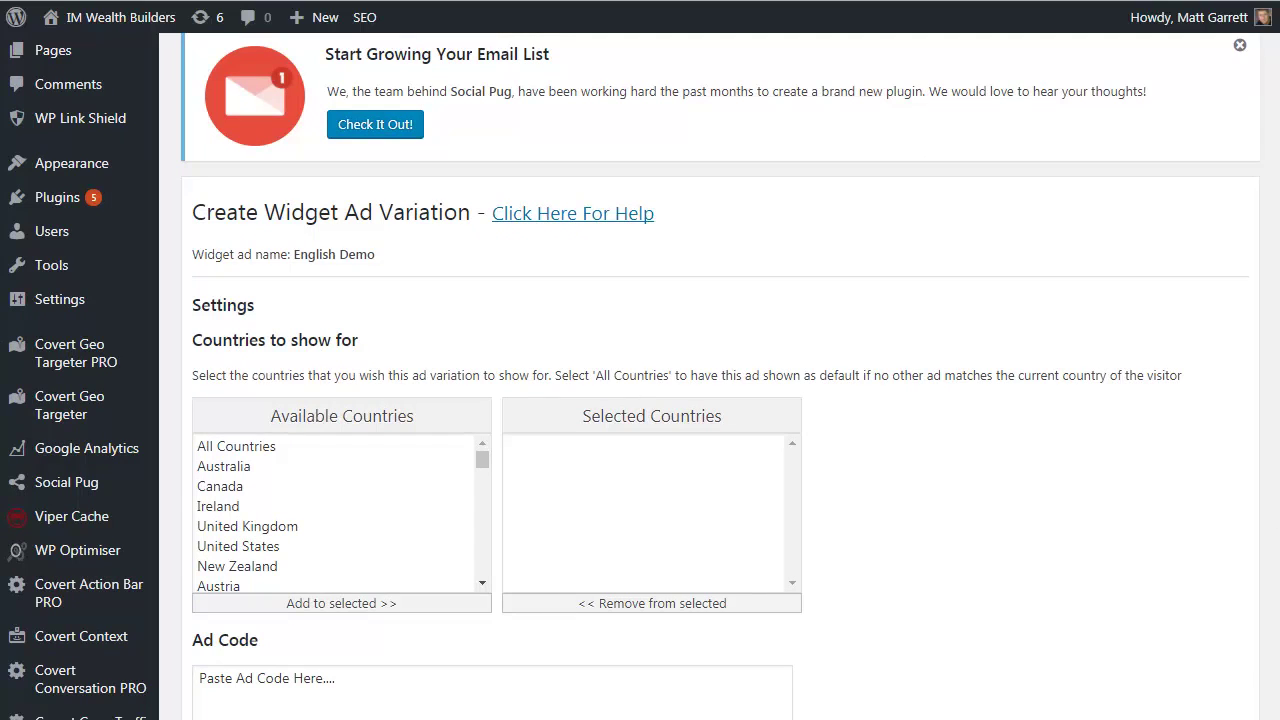
pyautogui.click(241, 447)
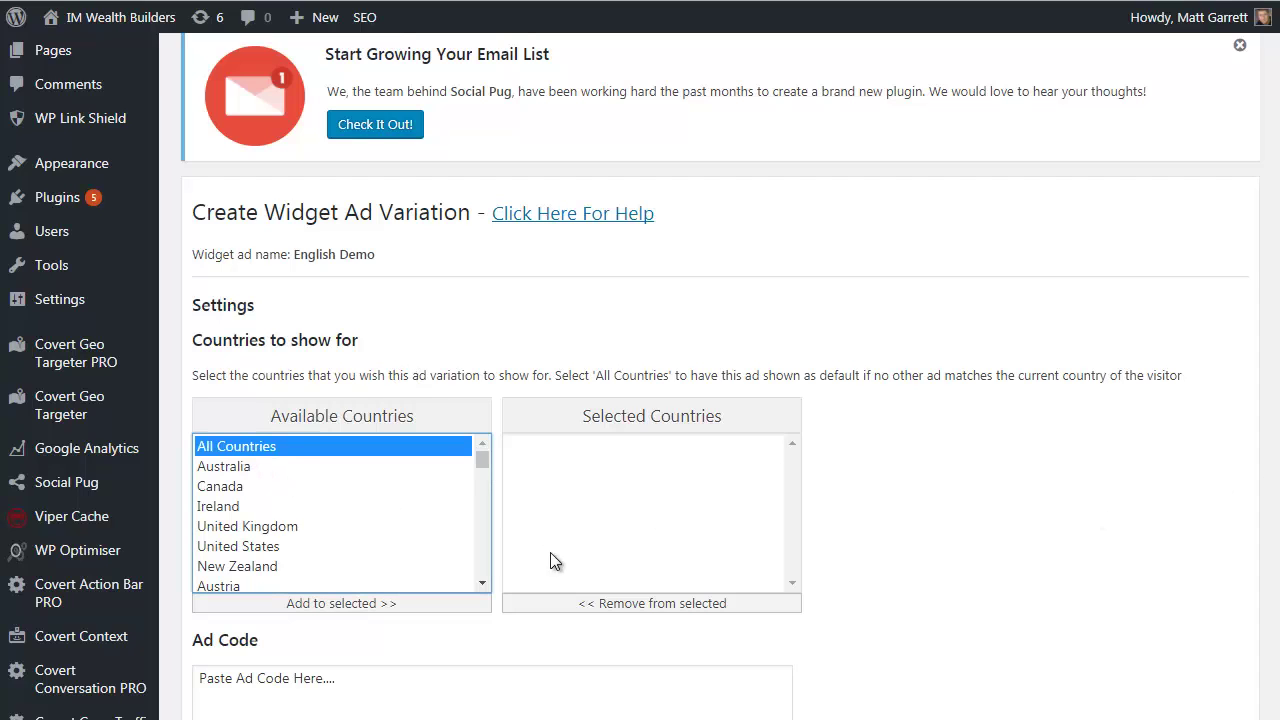
pyautogui.click(409, 604)
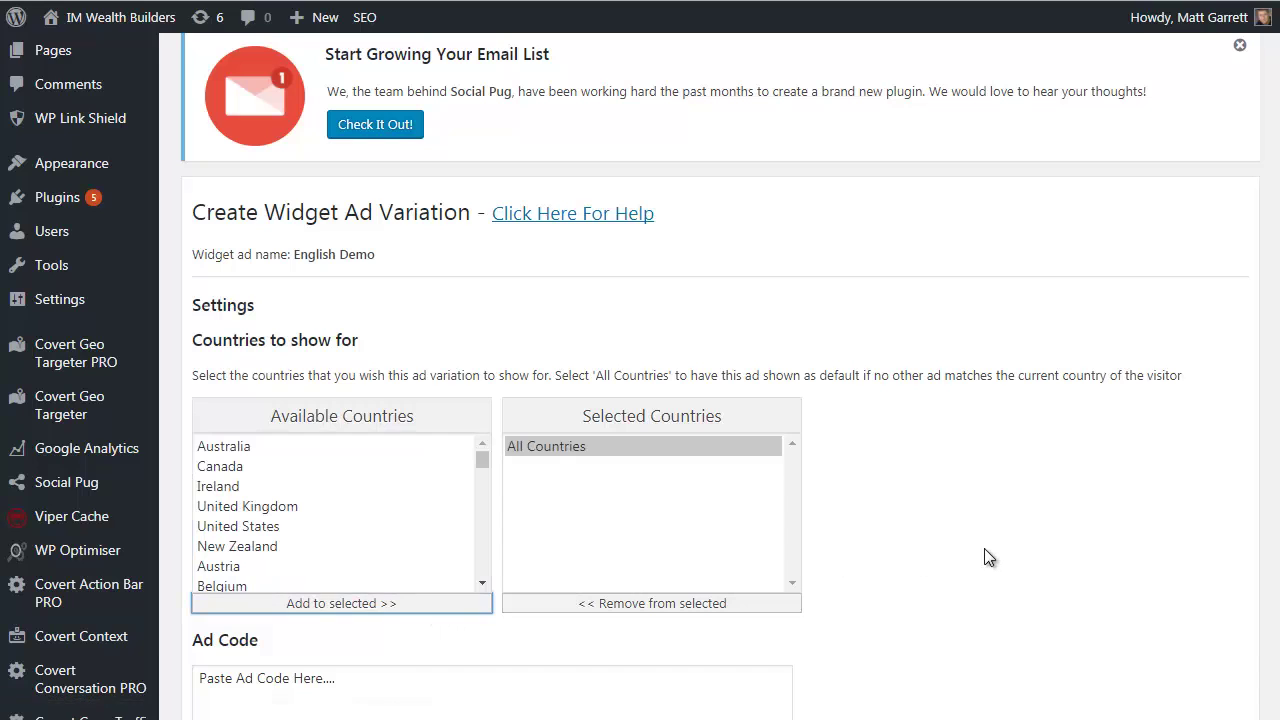
pyautogui.scroll(-3, 903, 554)
pyautogui.click(331, 463)
pyautogui.moveTo(368, 432); pyautogui.dragTo(179, 430)
pyautogui.write('<a href="http://covertgeotargeter.com/v2/" target="_blank" rel="noopener">Click HERE</a>To Take Advantage Of The Limiyed Discount Offer Today!')
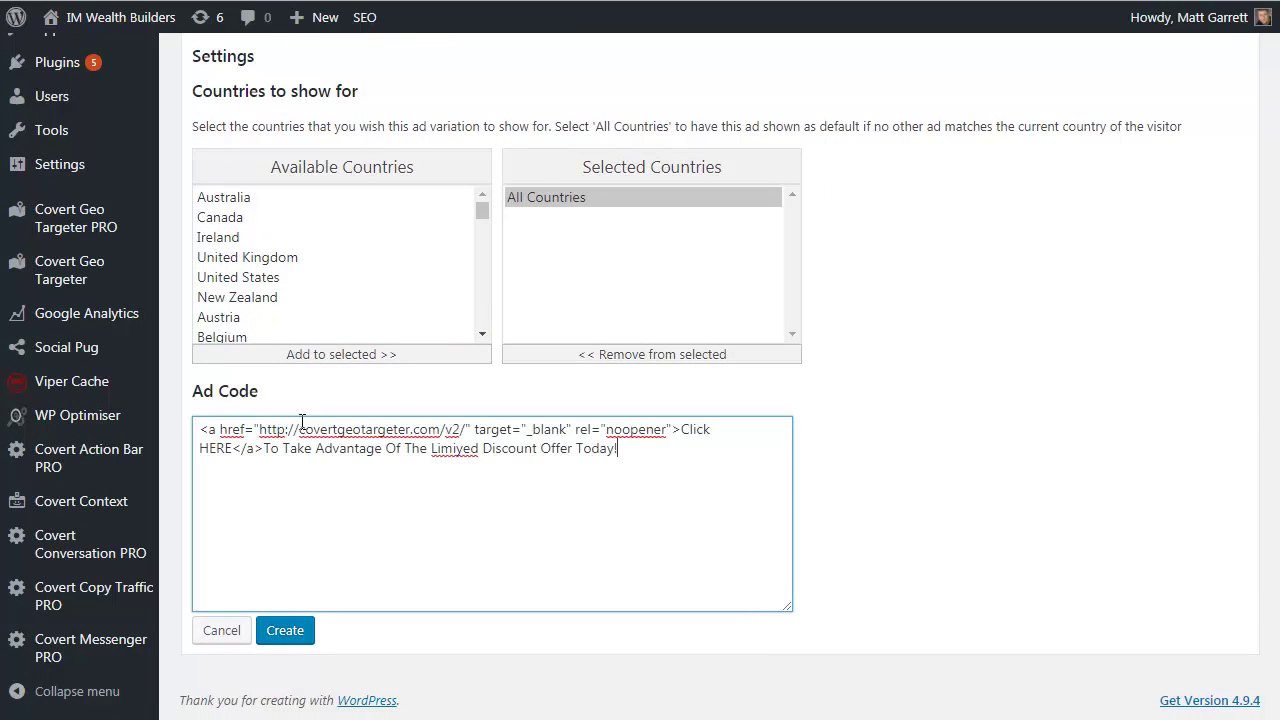
pyautogui.click(284, 630)
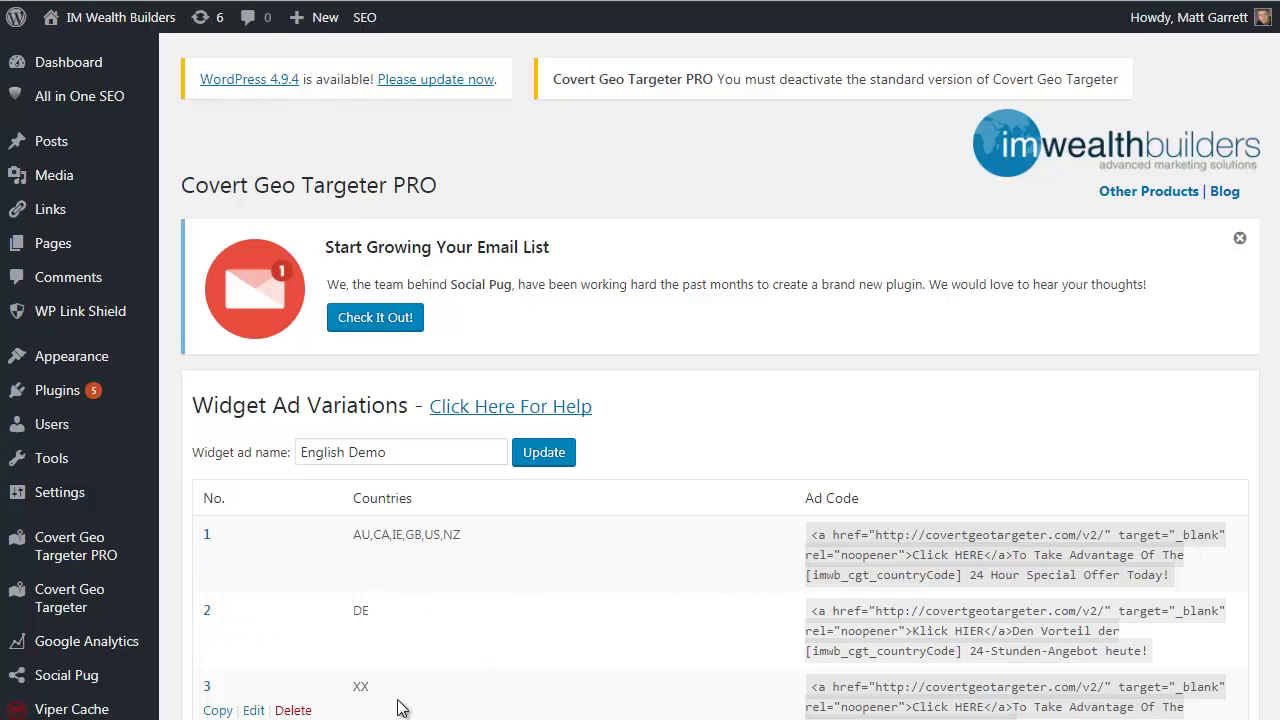
# - Add the IMWB CGT Widget as the first item in the sidebar Widget Area and select English Demo as its widget ad
pyautogui.scroll(-1, 1277, 514)
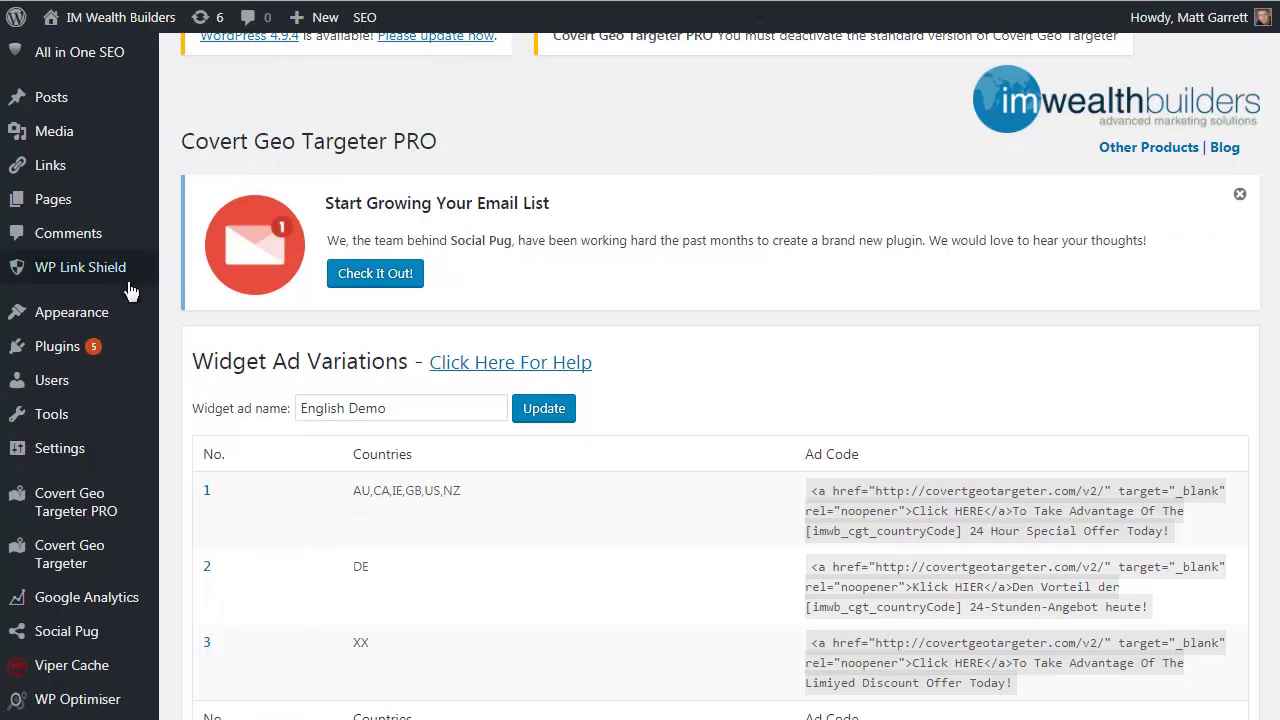
pyautogui.moveTo(82, 316)
pyautogui.click(179, 372)
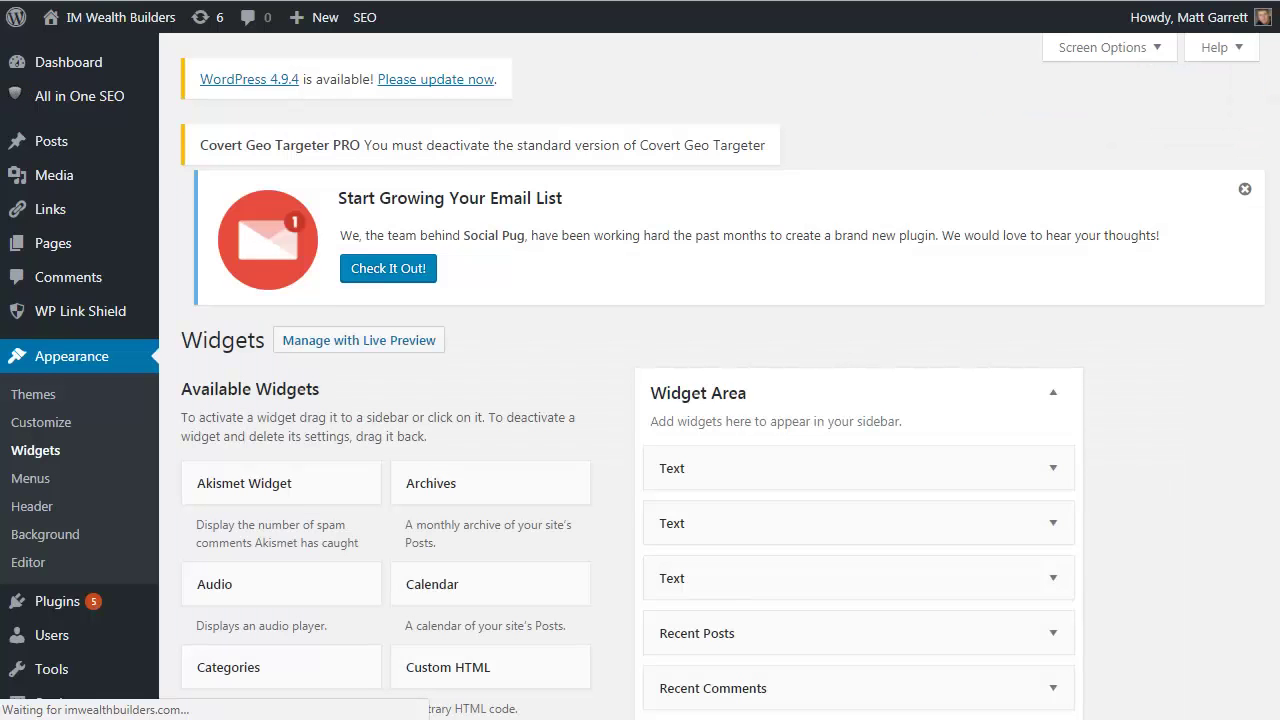
pyautogui.scroll(-3, 1266, 243)
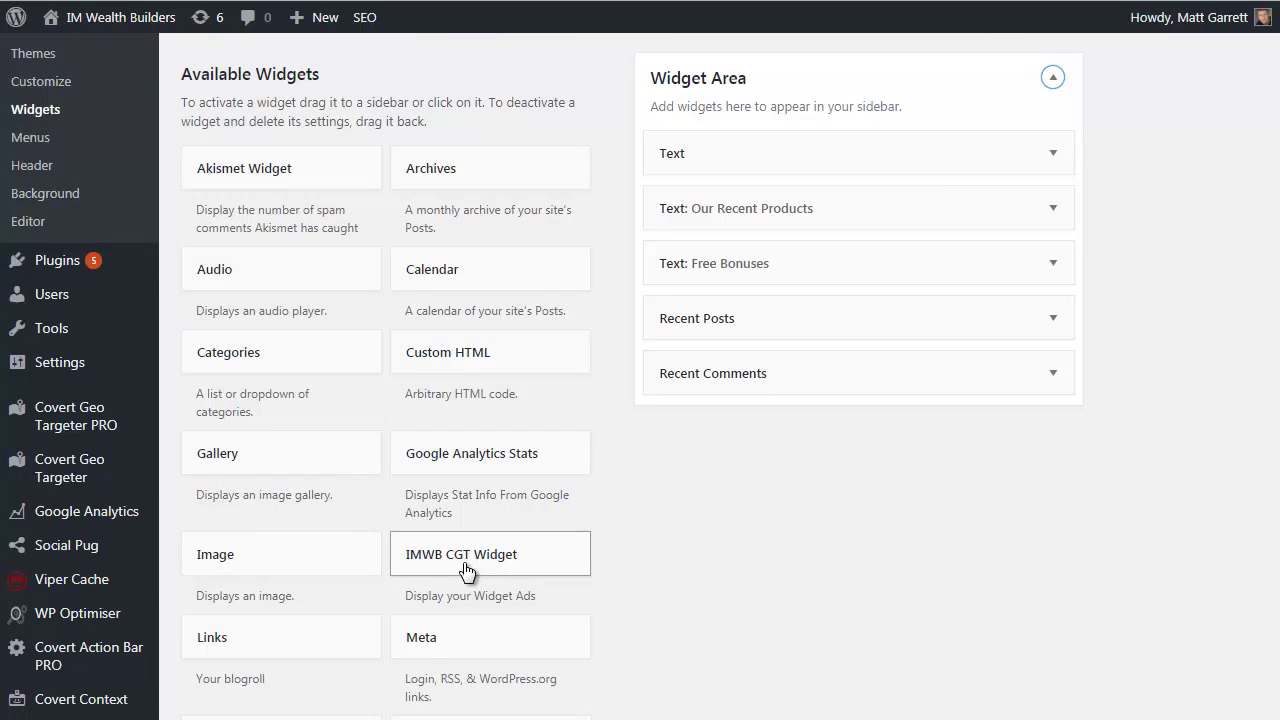
pyautogui.moveTo(465, 560); pyautogui.dragTo(715, 163)
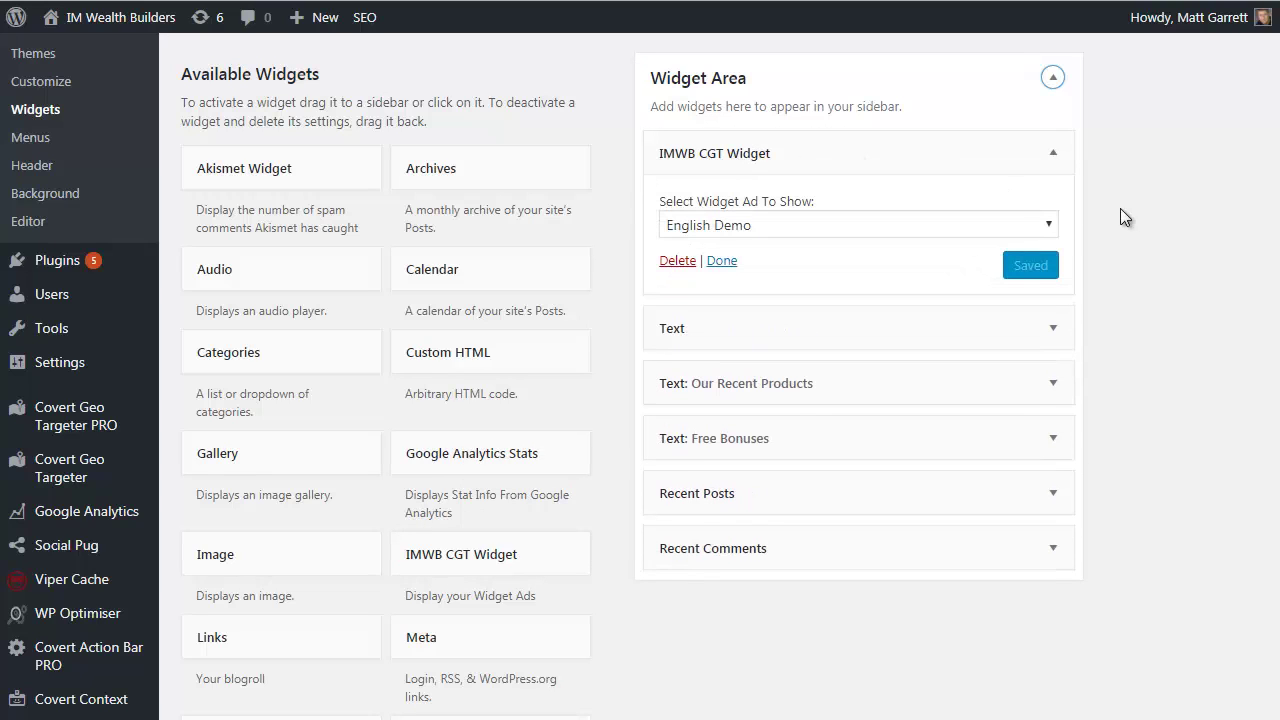
pyautogui.click(1048, 230)
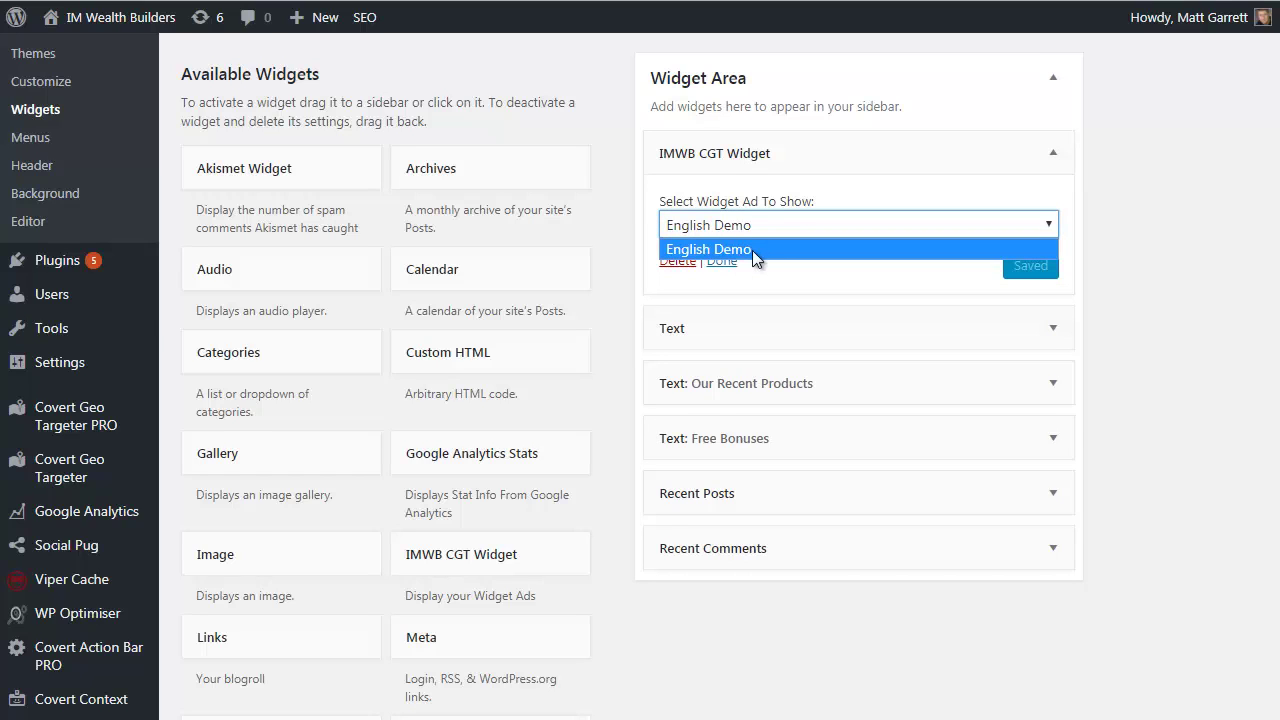
pyautogui.click(780, 274)
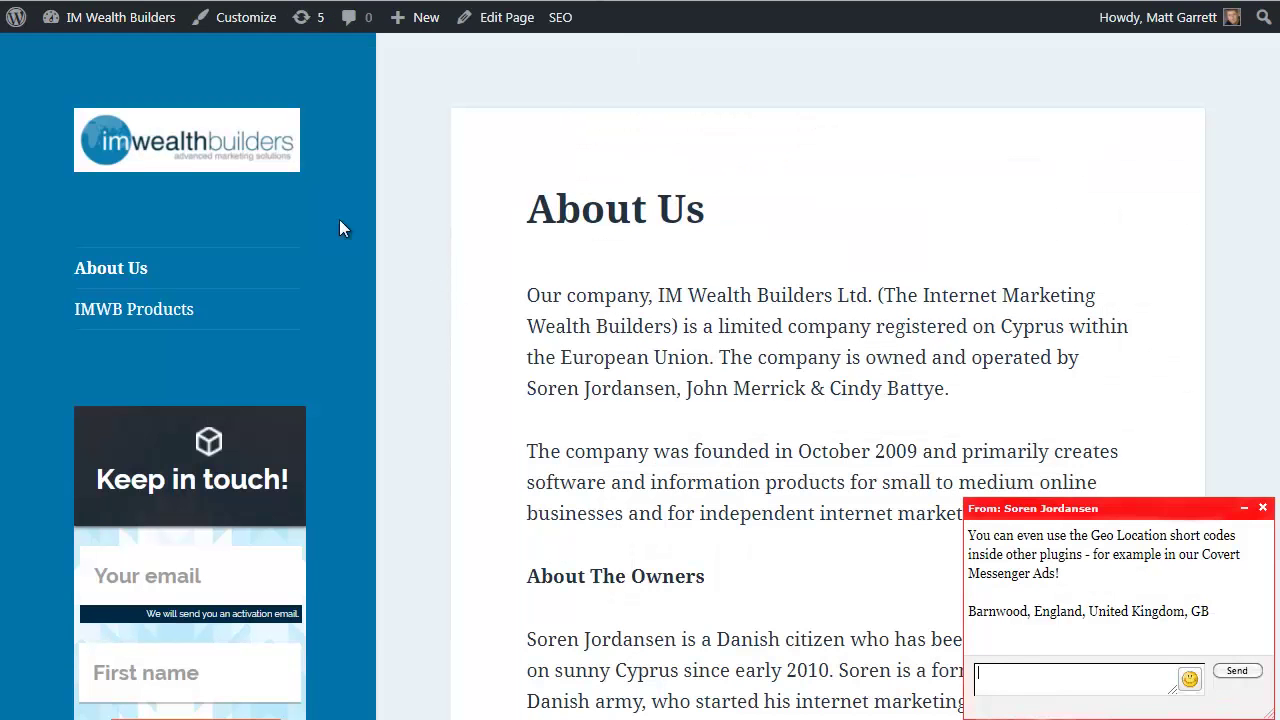
# - Switch to Chrome's extensions page, enable the ZenMate VPN extension and open its options
pyautogui.click(82, 14)
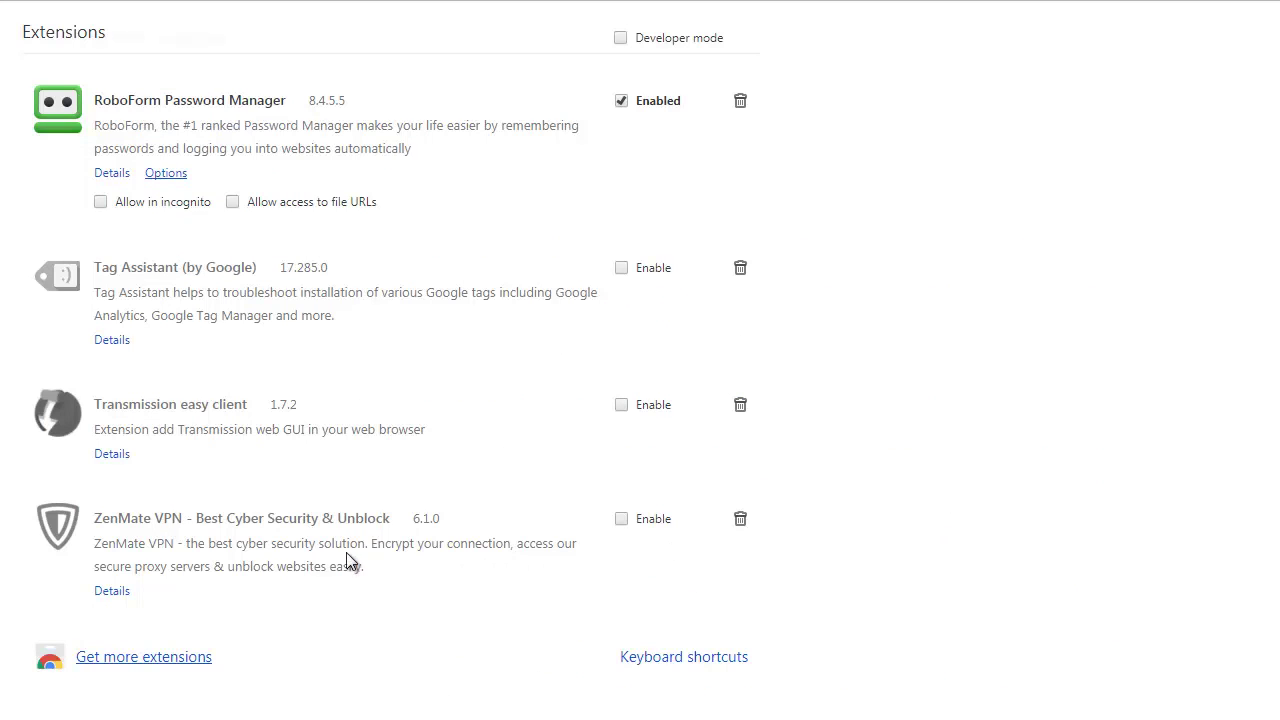
pyautogui.click(621, 521)
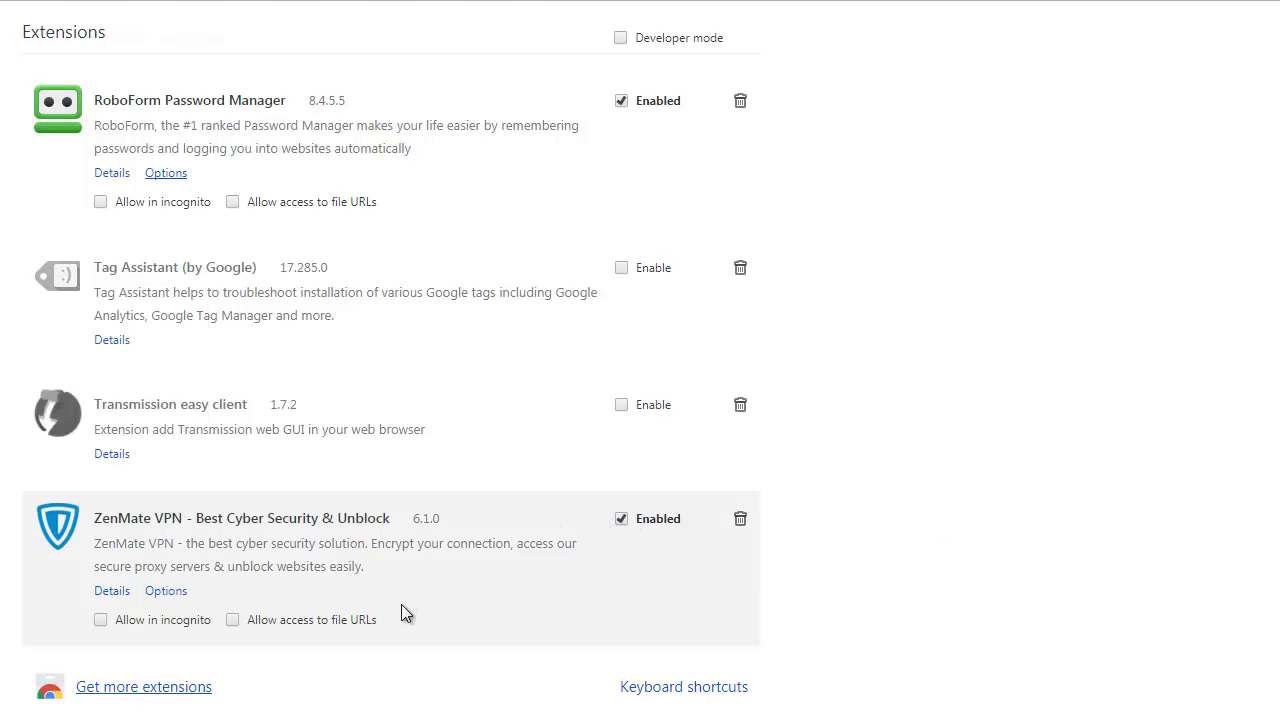
pyautogui.click(166, 592)
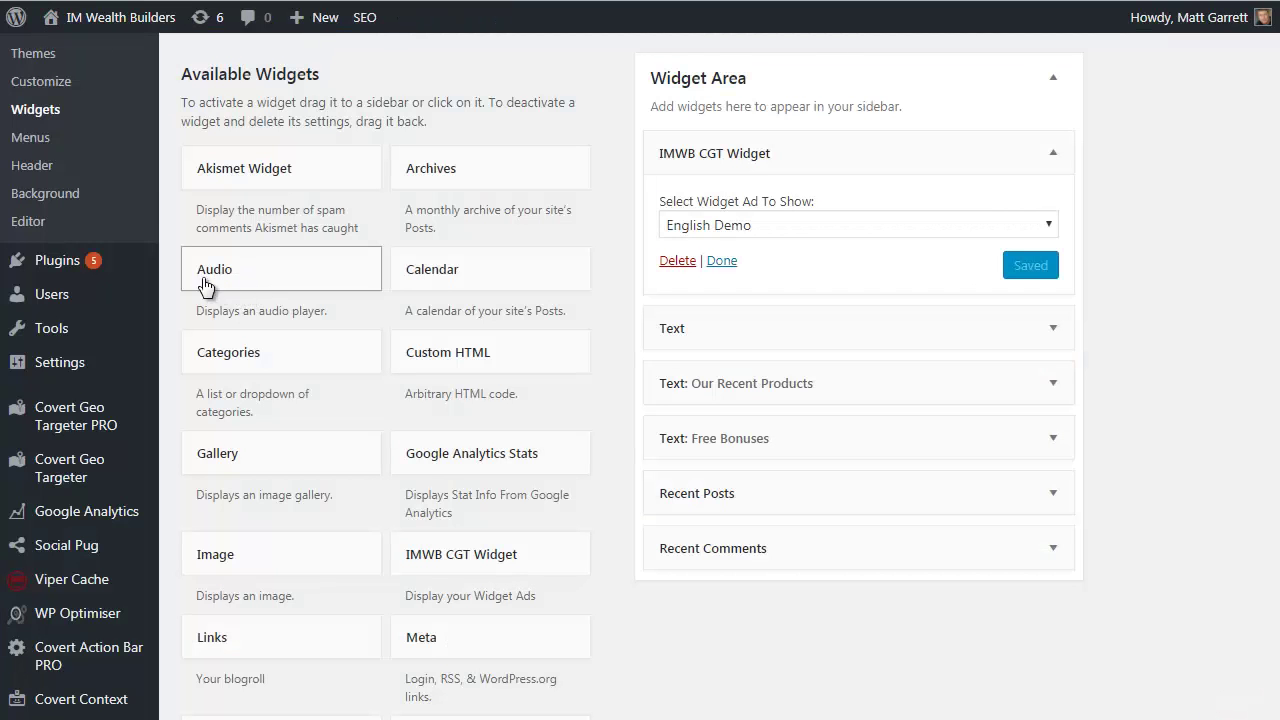
# - Start a new post/page ad in Covert Geo Targeter PRO and enable automatic insertion for it
pyautogui.moveTo(80, 415)
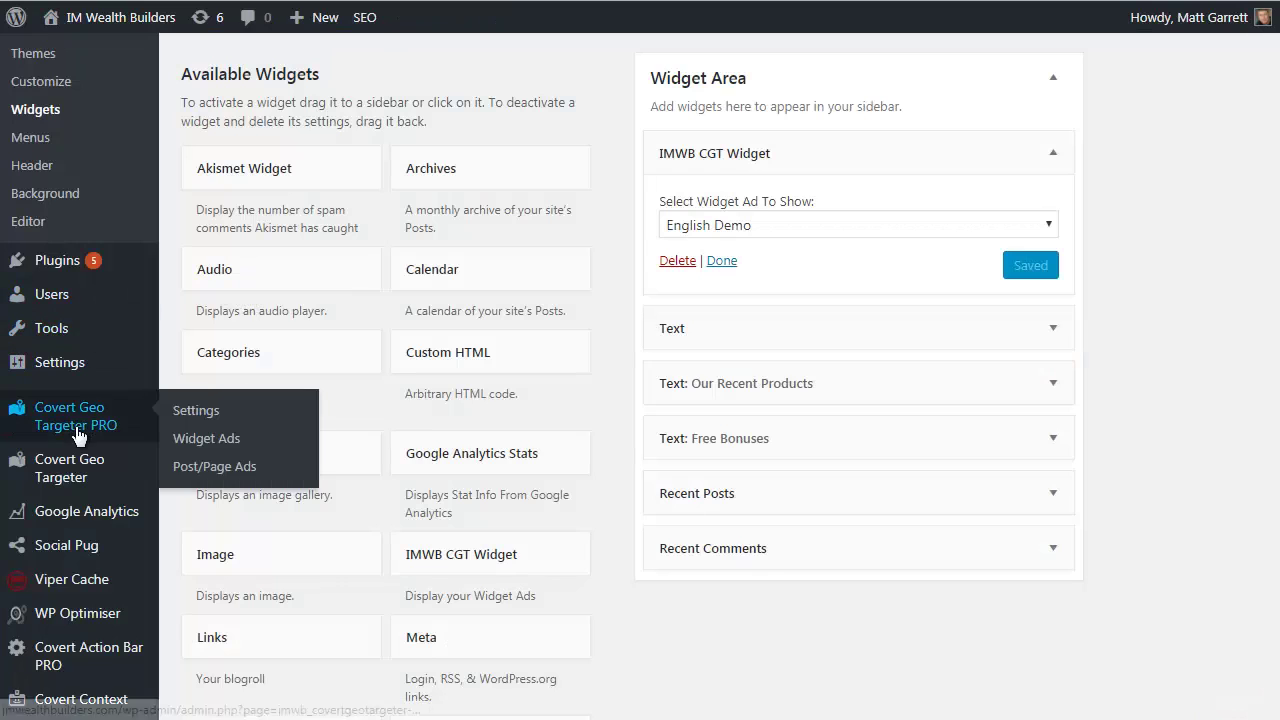
pyautogui.click(193, 468)
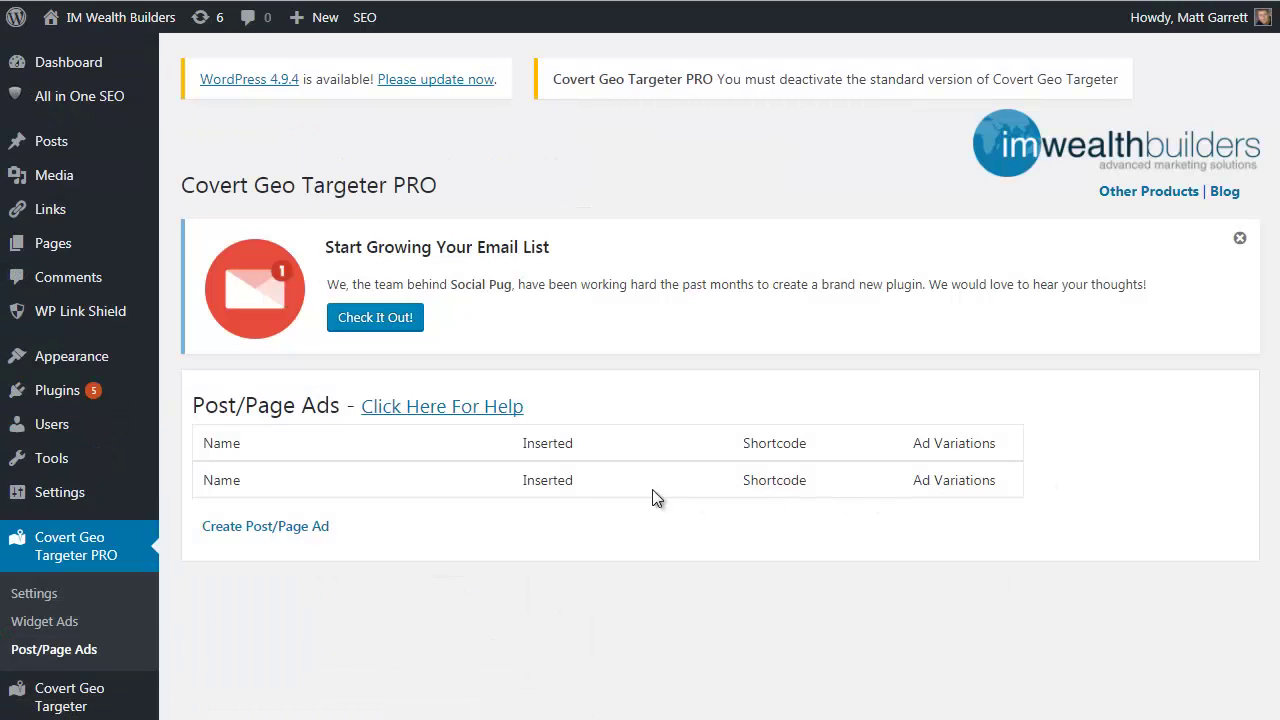
pyautogui.click(278, 530)
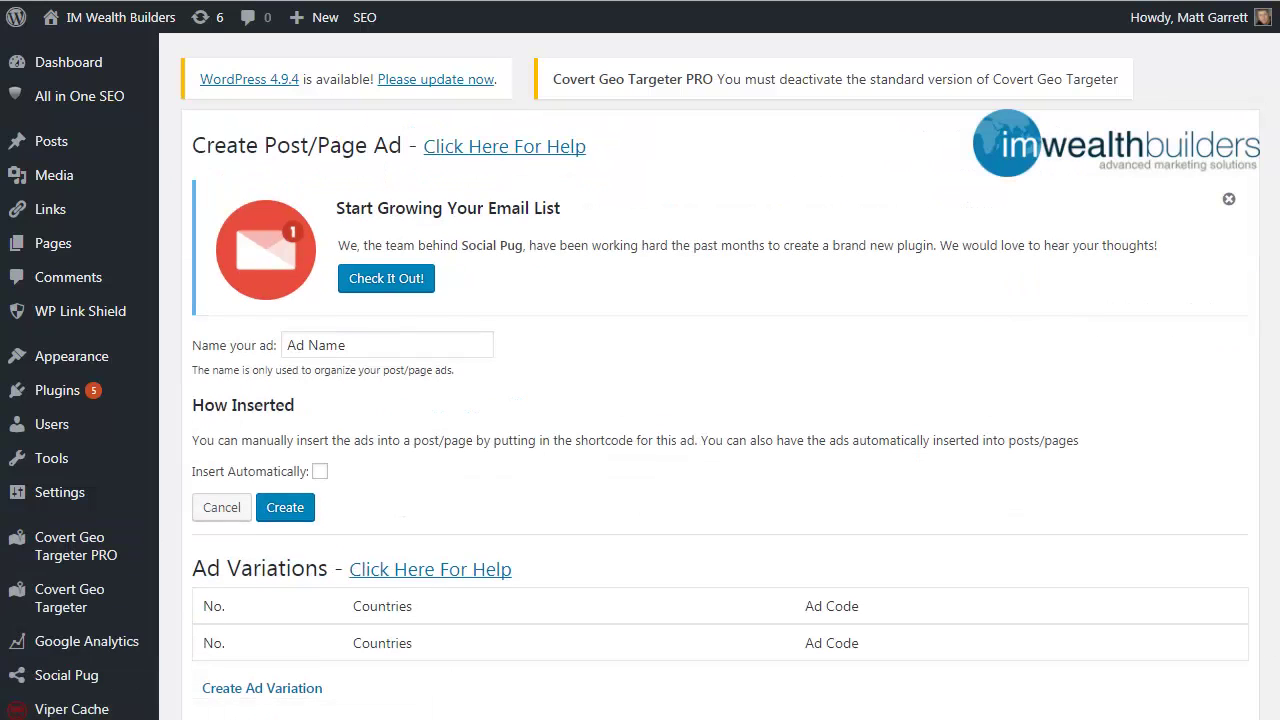
pyautogui.scroll(-2, 1256, 268)
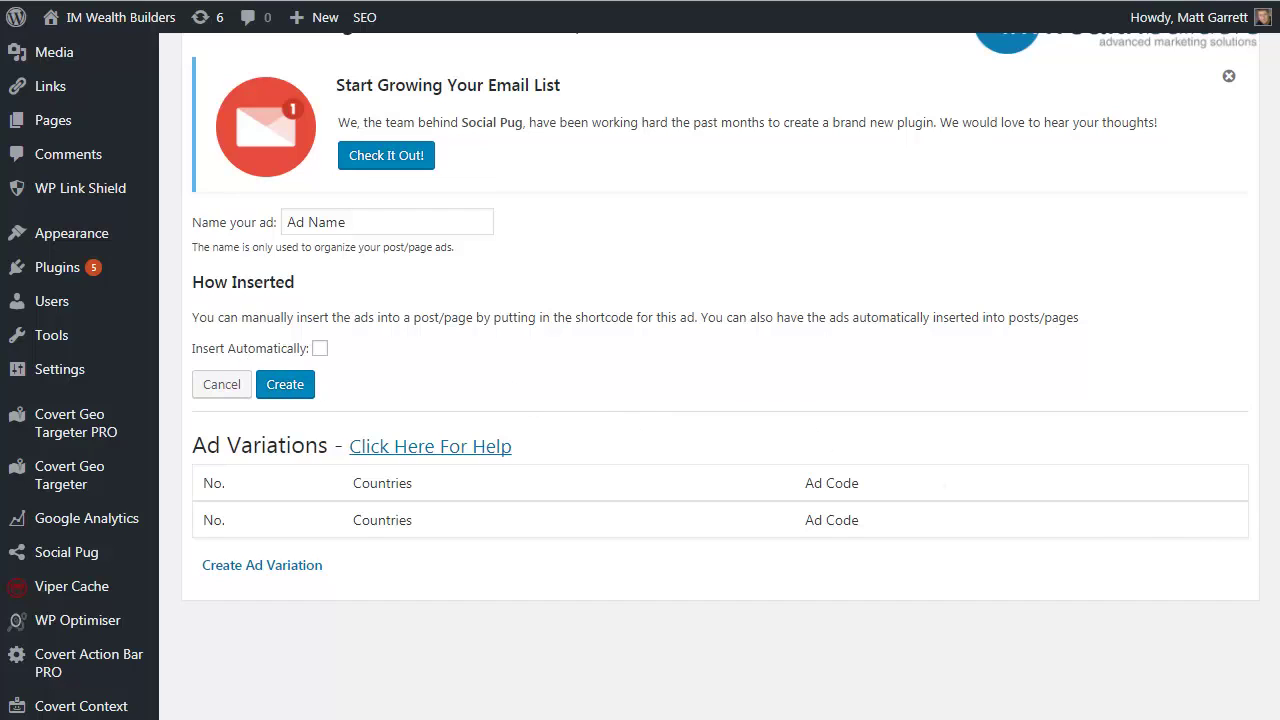
pyautogui.click(320, 348)
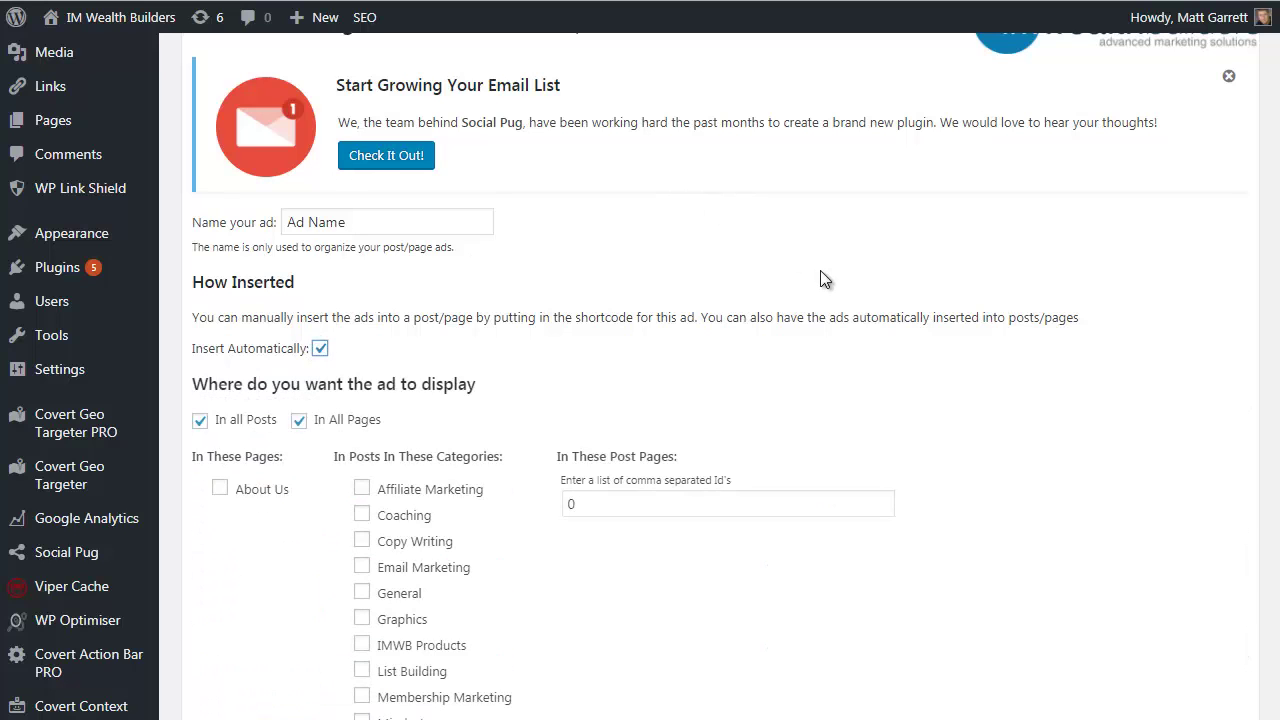
# - Review the ad's placement options, then select the About Us page for display and turn off display in all posts
pyautogui.scroll(-1, 813, 316)
pyautogui.scroll(-3, 811, 319)
pyautogui.scroll(-1, 811, 319)
pyautogui.scroll(-1, 812, 322)
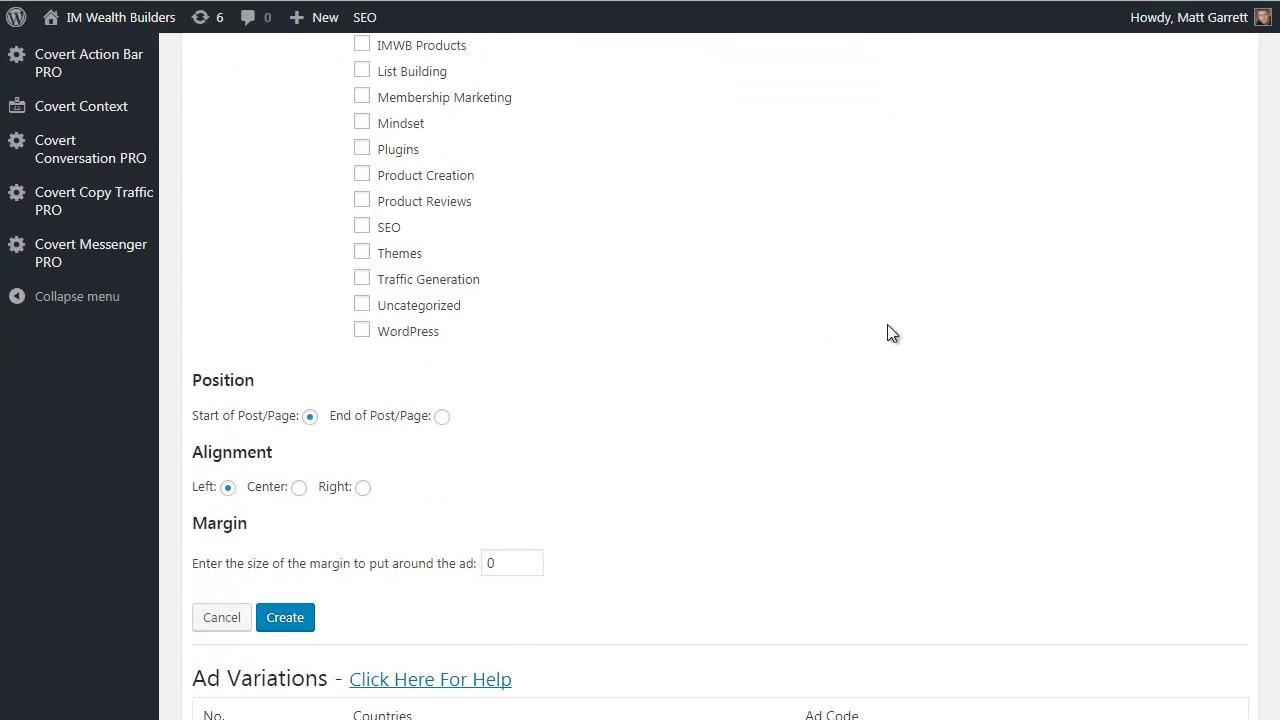
pyautogui.scroll(4, 887, 324)
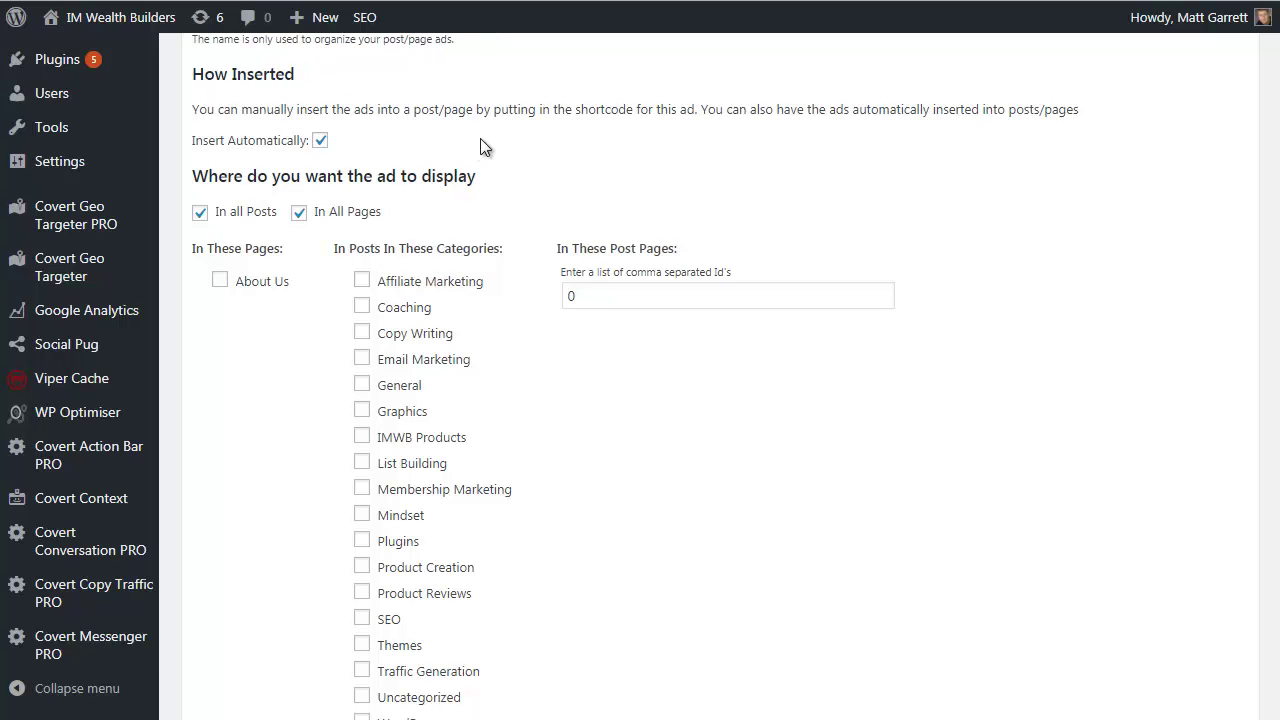
pyautogui.click(220, 281)
pyautogui.click(200, 213)
# - Name the ad 'Main Product Free Shipping Offer', set the margin around it to 10, and create the ad
pyautogui.scroll(1, 466, 190)
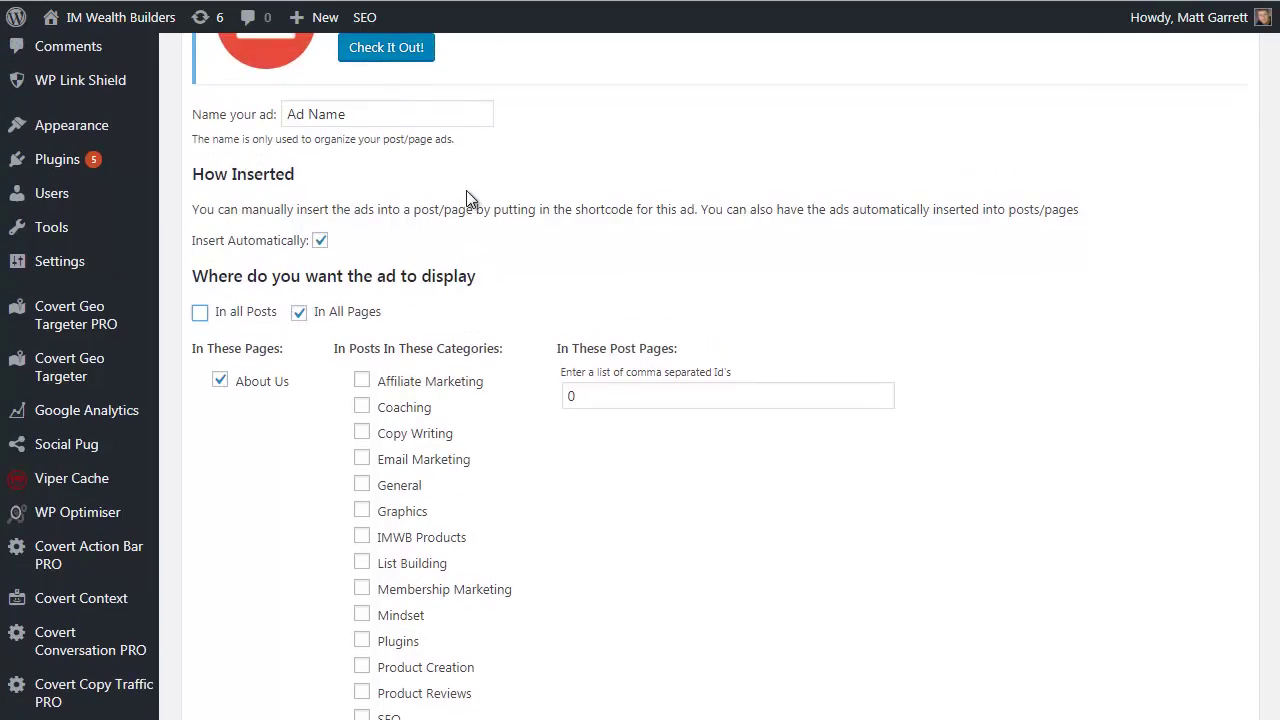
pyautogui.moveTo(372, 119); pyautogui.dragTo(272, 106)
pyautogui.write('Main Product Free Shipping Offer')
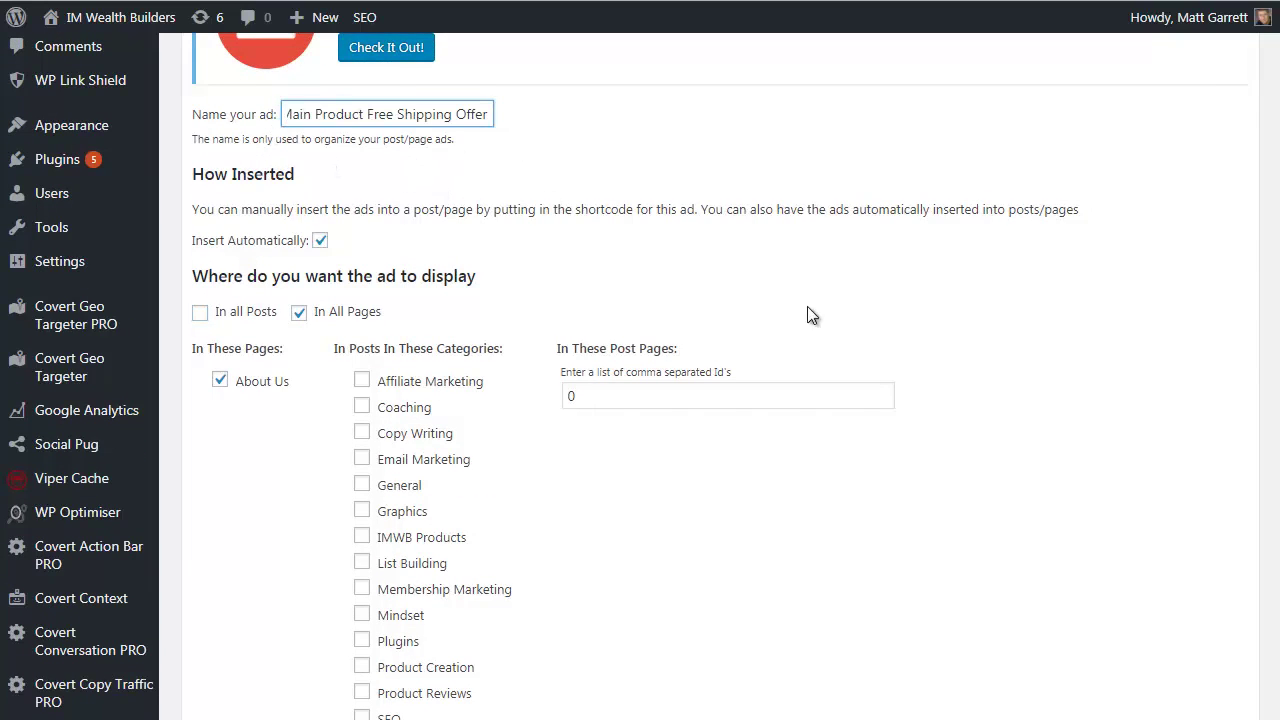
pyautogui.scroll(-5, 1035, 413)
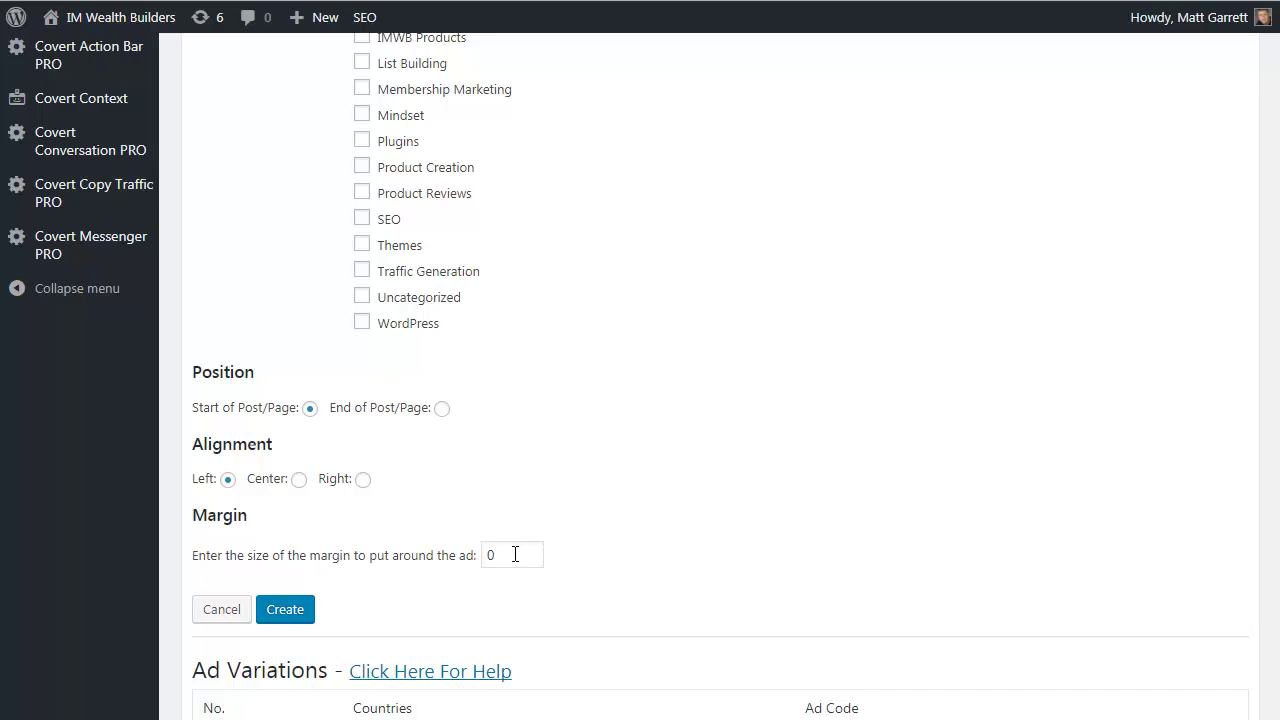
pyautogui.moveTo(515, 555); pyautogui.dragTo(455, 555)
pyautogui.write('10')
pyautogui.click(287, 610)
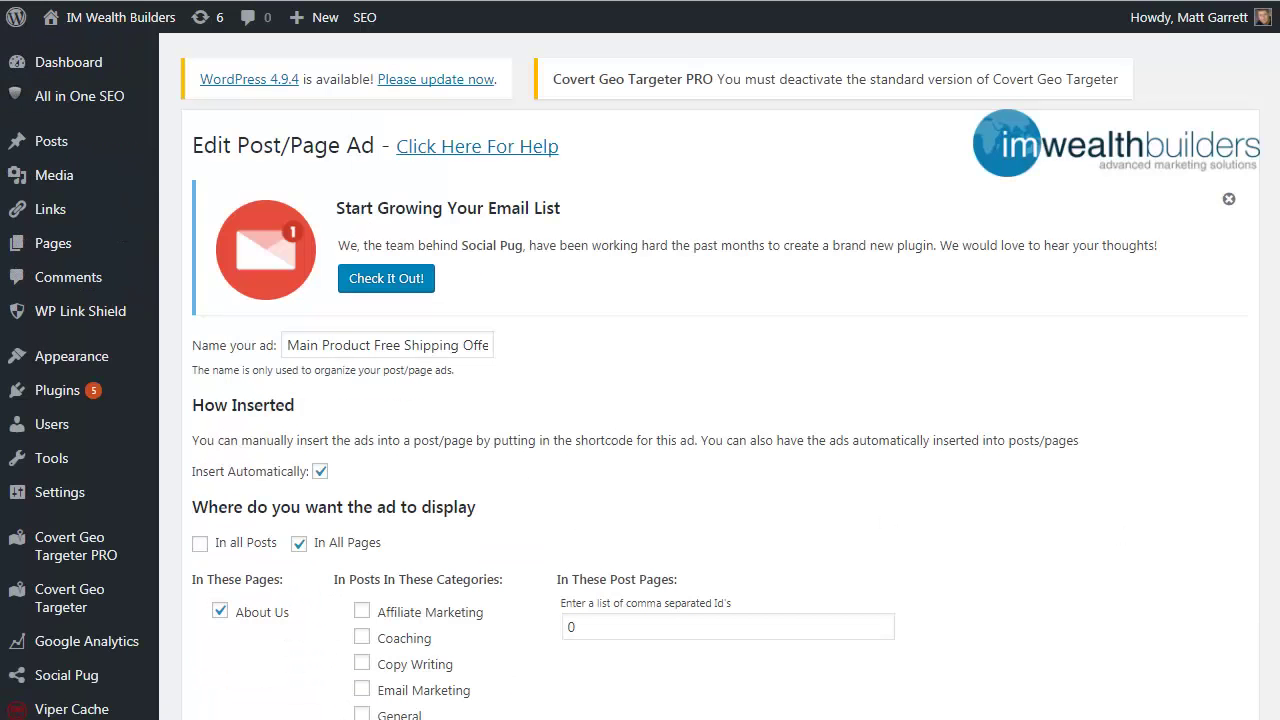
# - Start an ad variation for the Main Product Free Shipping Offer ad with width 300 and height 200
pyautogui.scroll(-7, 1263, 343)
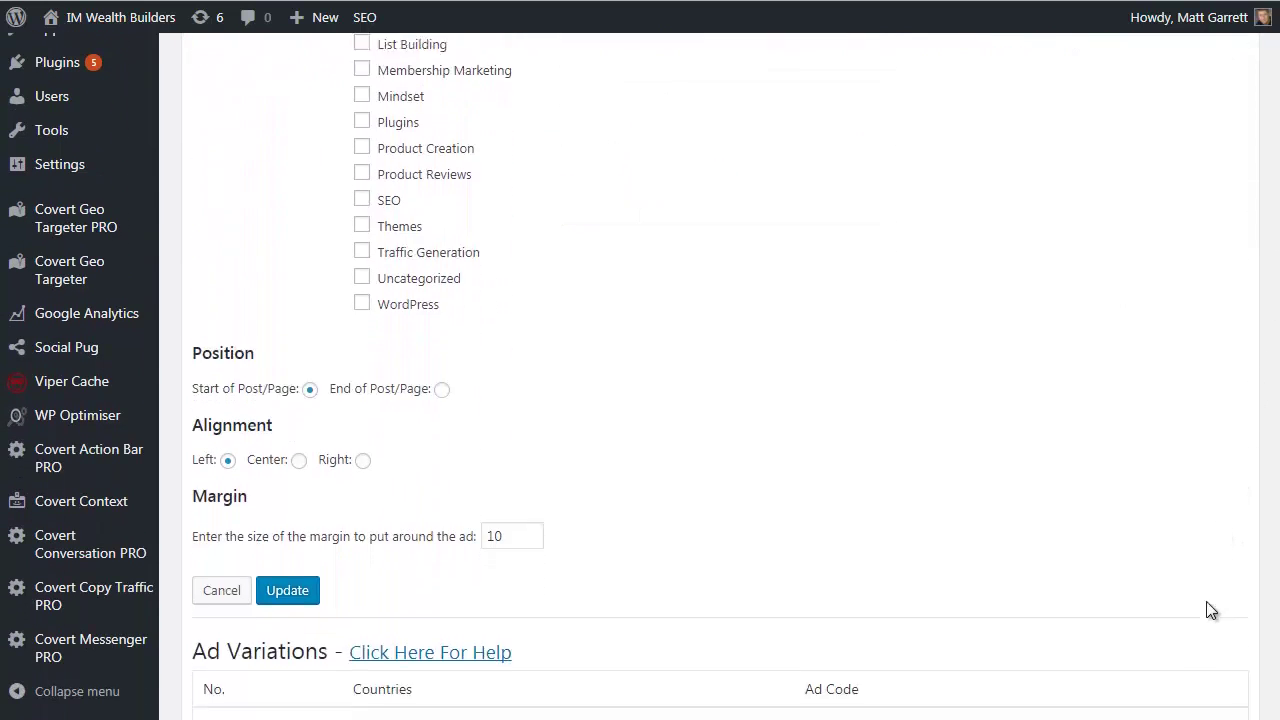
pyautogui.scroll(-2, 1211, 607)
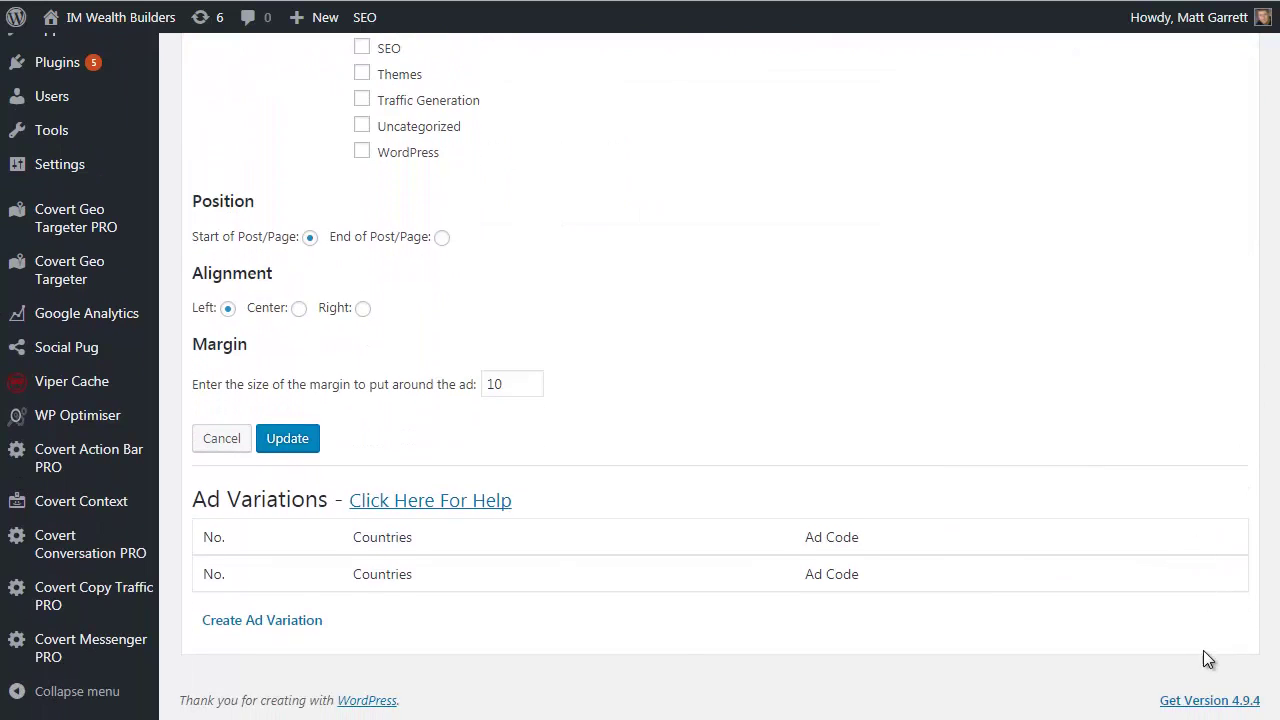
pyautogui.click(303, 625)
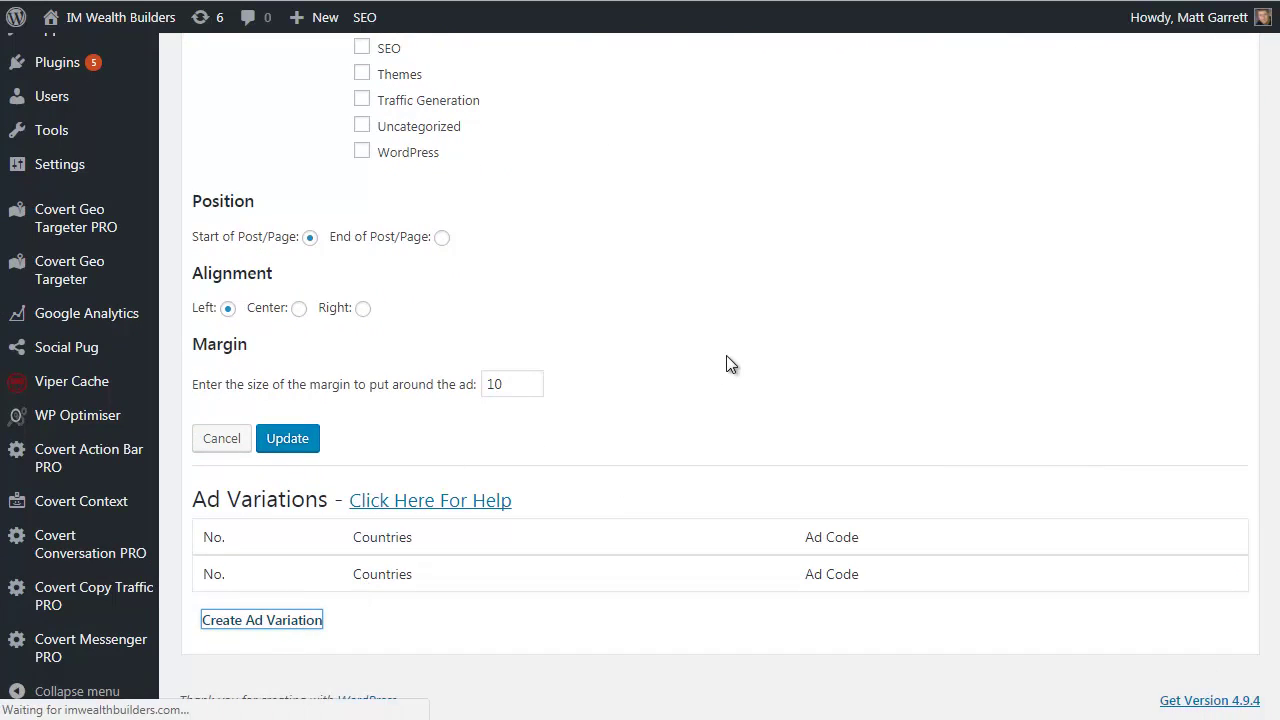
pyautogui.scroll(-3, 830, 520)
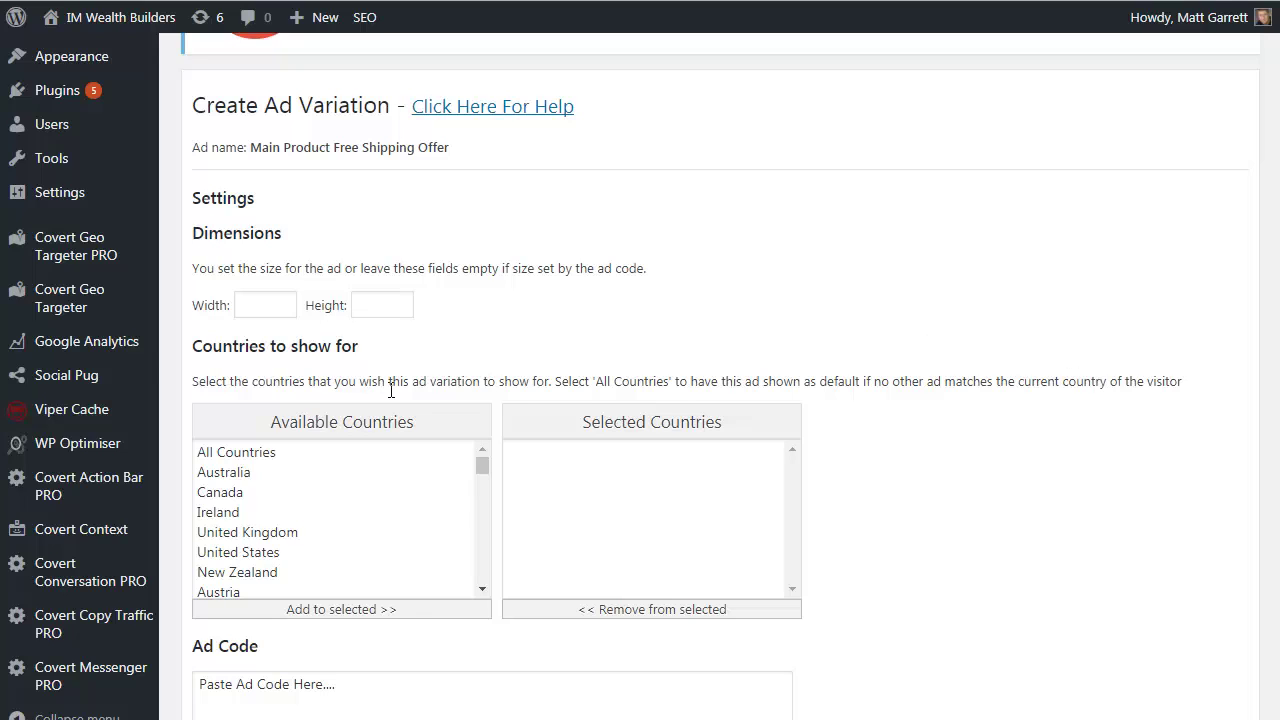
pyautogui.click(263, 308)
pyautogui.write('300')
pyautogui.click(361, 305)
pyautogui.write('200')
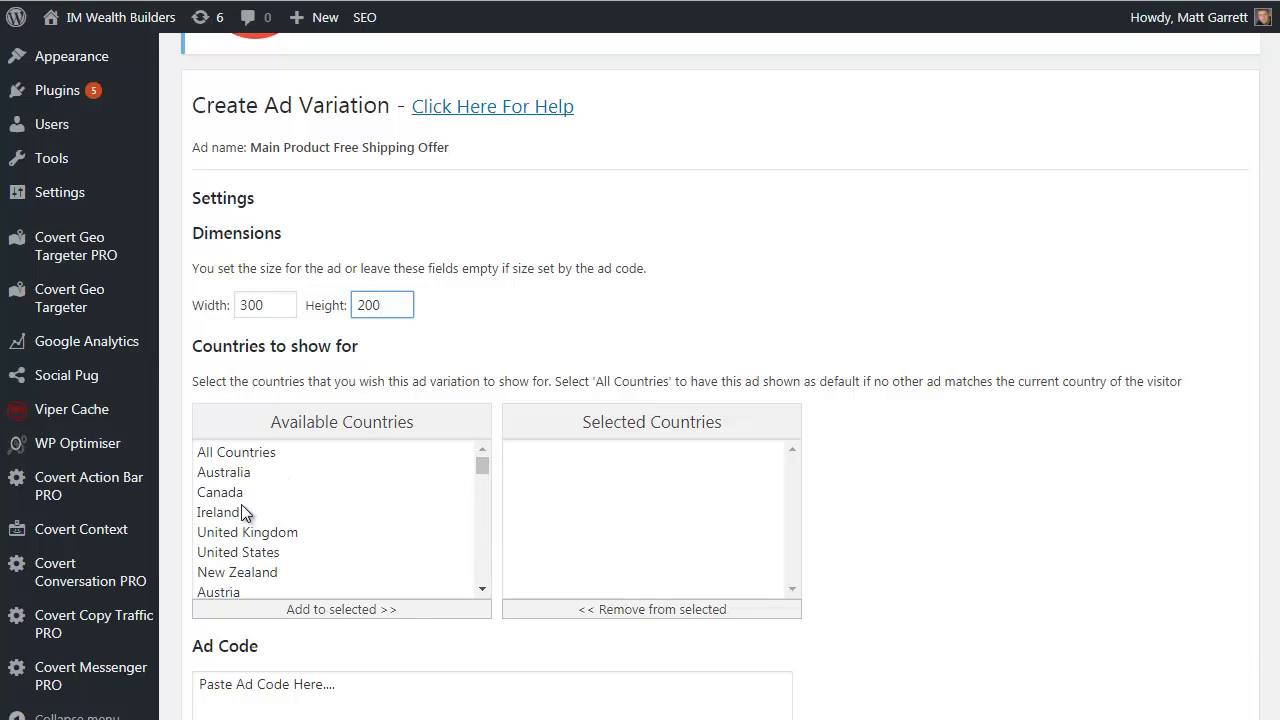
# - Add Australia, Canada, Ireland, United Kingdom, United States and New Zealand to the variation's selected countries
pyautogui.click(222, 477)
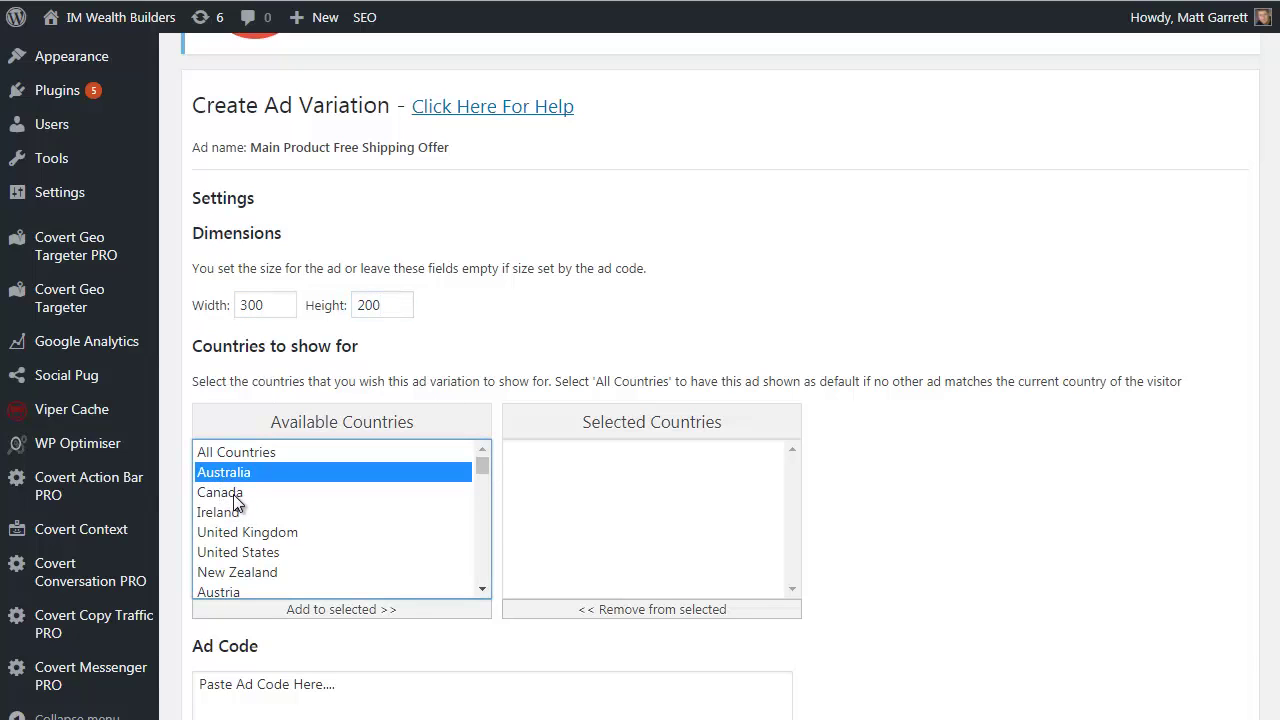
pyautogui.keyDown('ctrl'); pyautogui.click(232, 493); pyautogui.keyUp('ctrl')
pyautogui.keyDown('ctrl'); pyautogui.click(230, 515); pyautogui.keyUp('ctrl')
pyautogui.keyDown('ctrl'); pyautogui.click(250, 532); pyautogui.keyUp('ctrl')
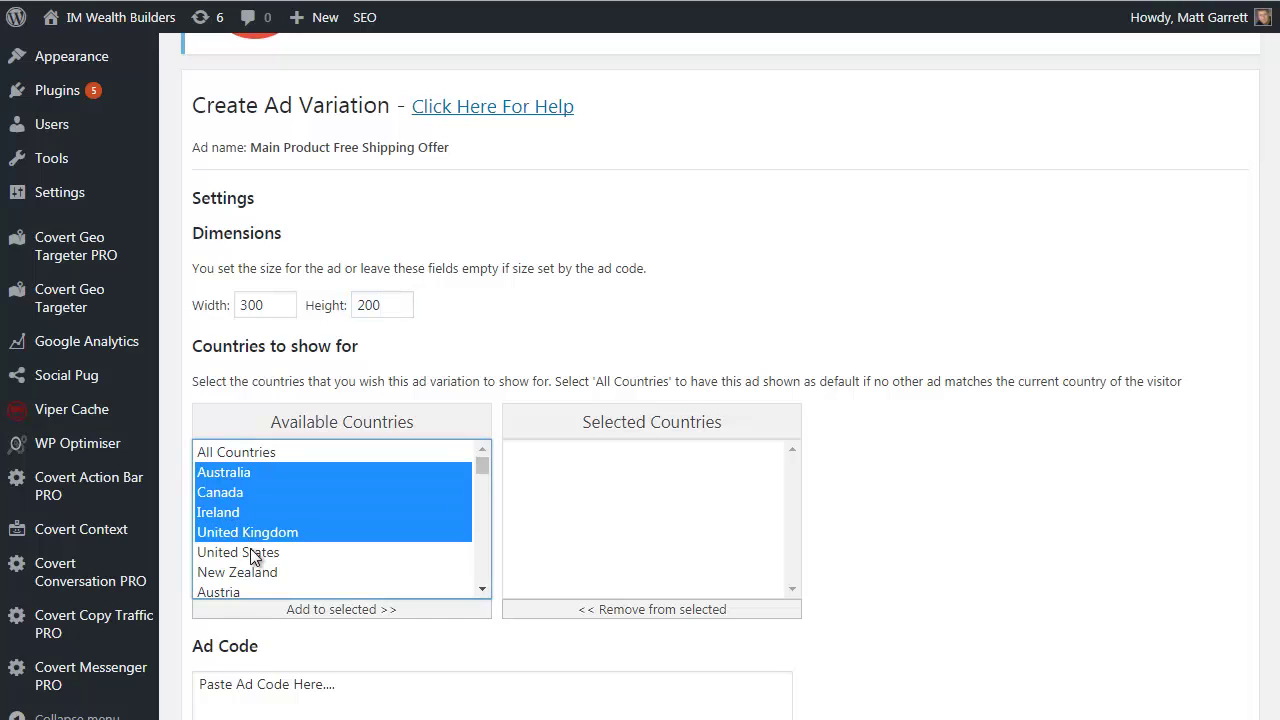
pyautogui.keyDown('ctrl'); pyautogui.click(252, 552); pyautogui.keyUp('ctrl')
pyautogui.keyDown('ctrl'); pyautogui.click(252, 574); pyautogui.keyUp('ctrl')
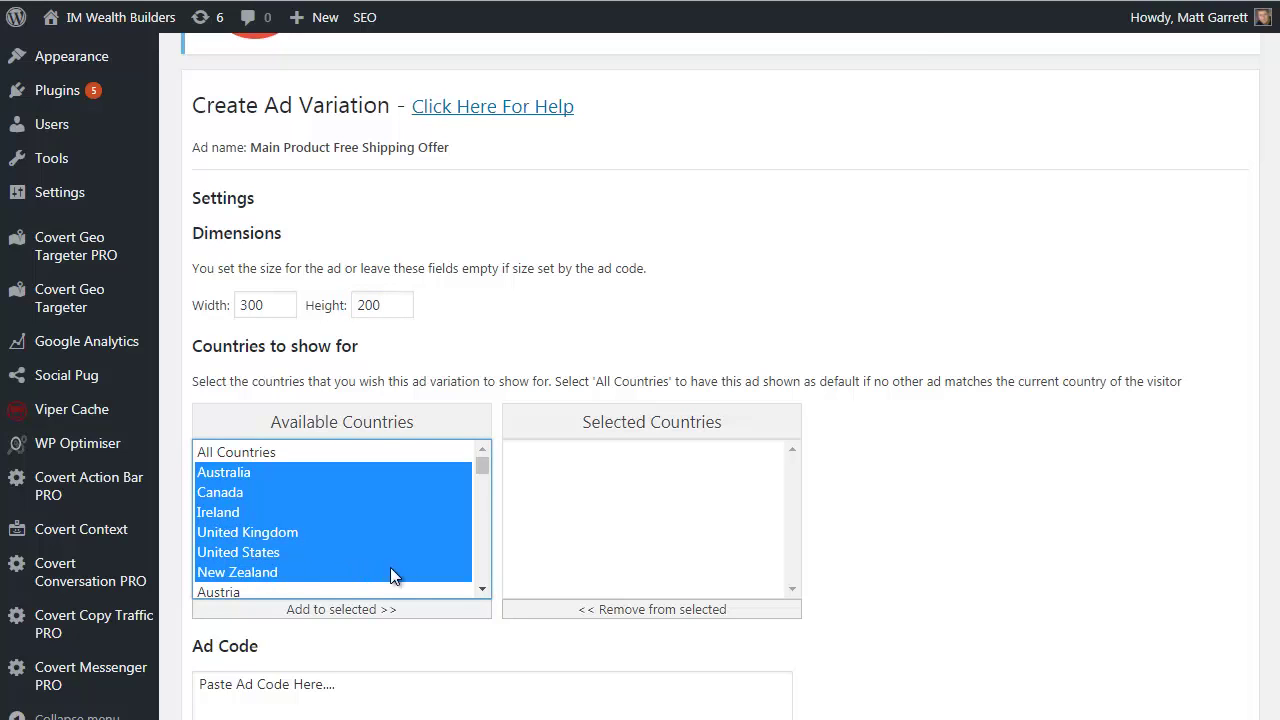
pyautogui.click(435, 610)
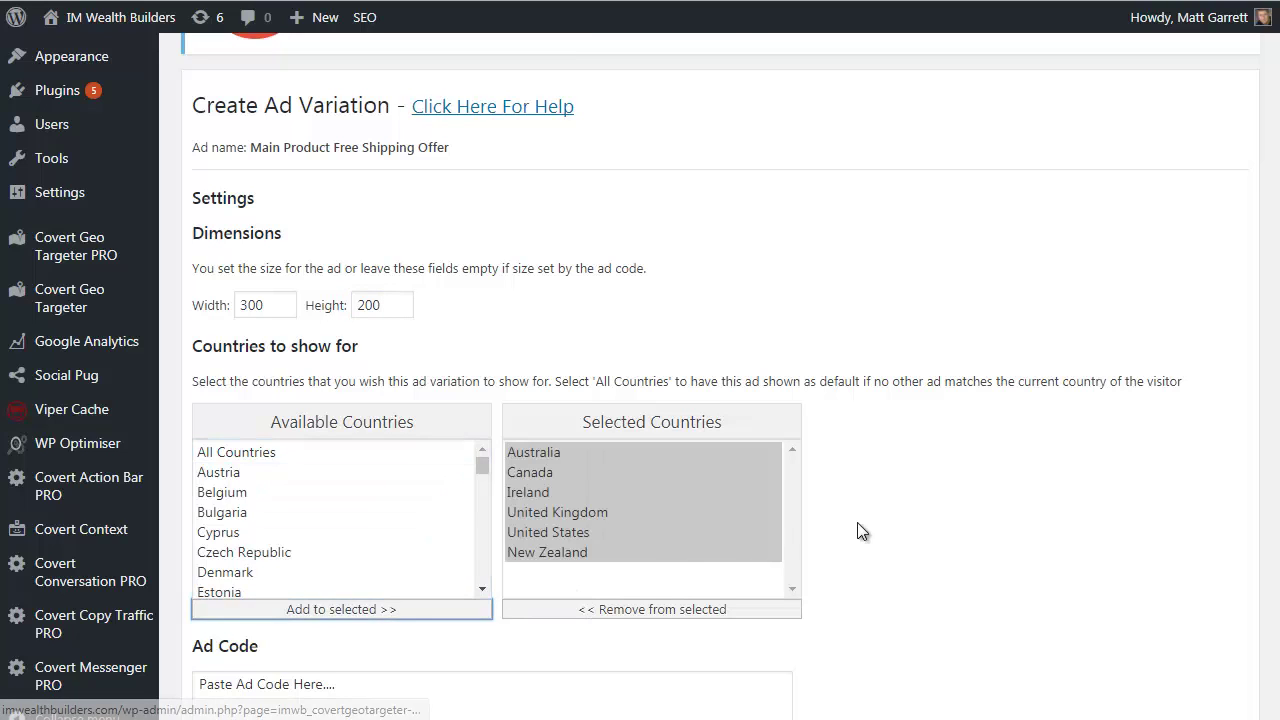
# - Set the ad code to 'Get Free Shipping to [imwb_cgt_regionName] for the Next 24 Hours Only!' and create the variation
pyautogui.scroll(-3, 857, 529)
pyautogui.click(406, 451)
pyautogui.hotkey('ctrl', 'a')
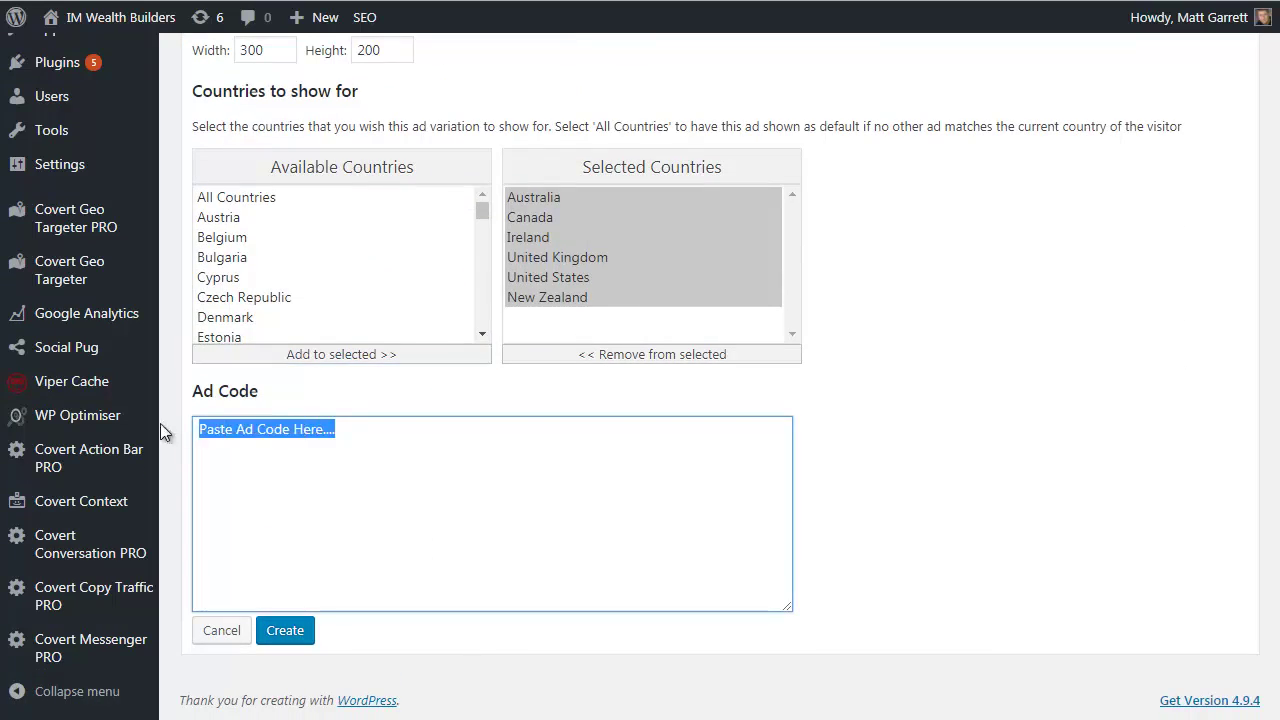
pyautogui.write('Get Free Shipping to [imwb_cgt_regionName] for the Next 24 Hours Only!')
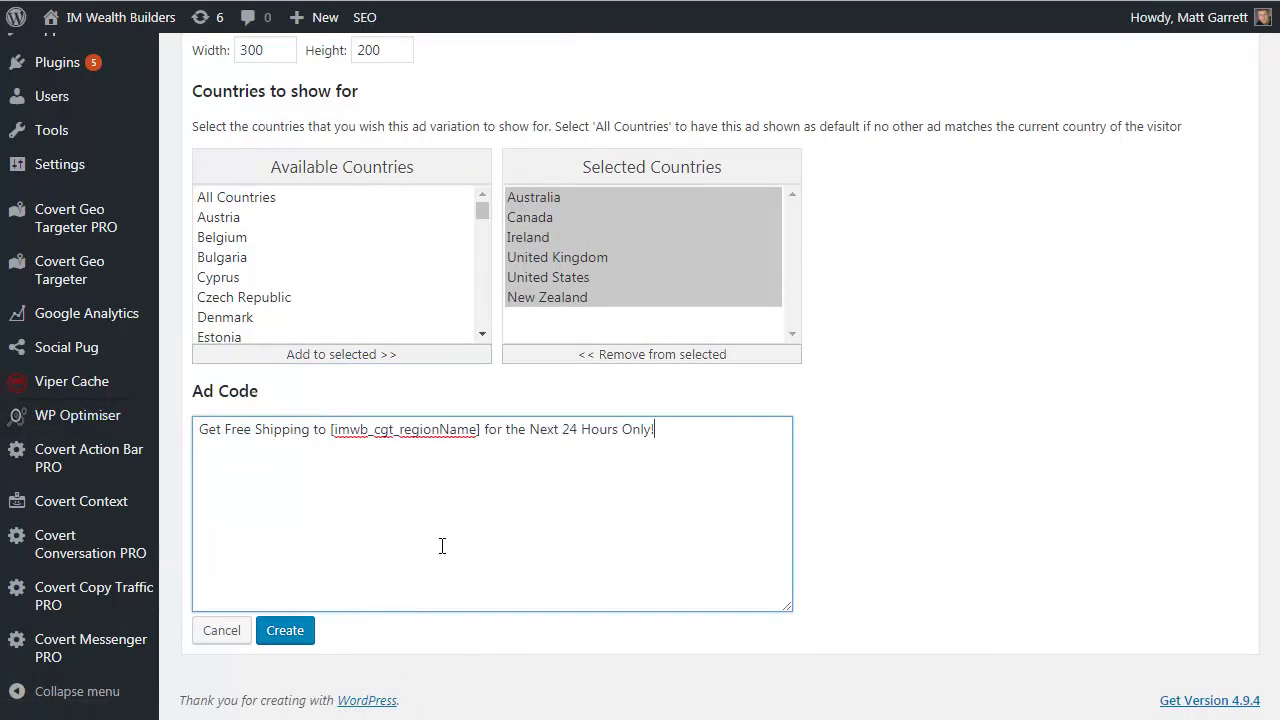
pyautogui.click(293, 638)
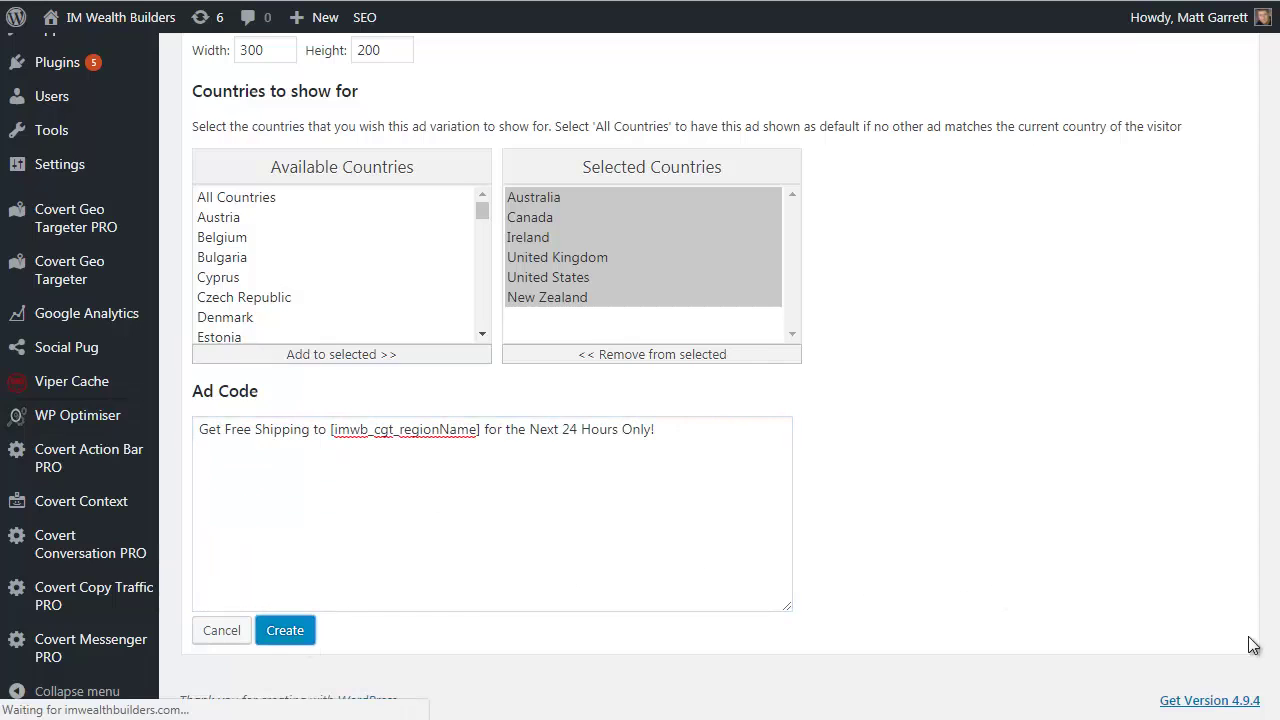
# - Start a second ad variation for the Main Product Free Shipping Offer ad with width 300 and height 200
pyautogui.scroll(-9, 978, 530)
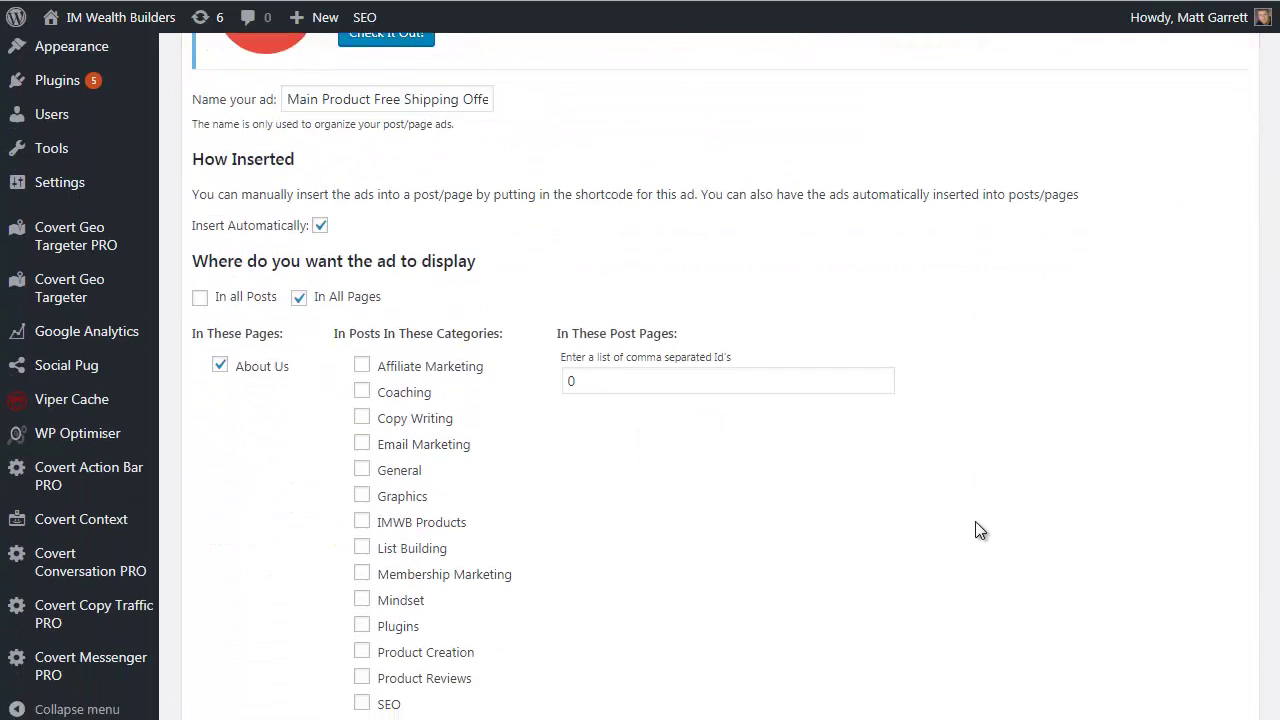
pyautogui.scroll(-2, 978, 530)
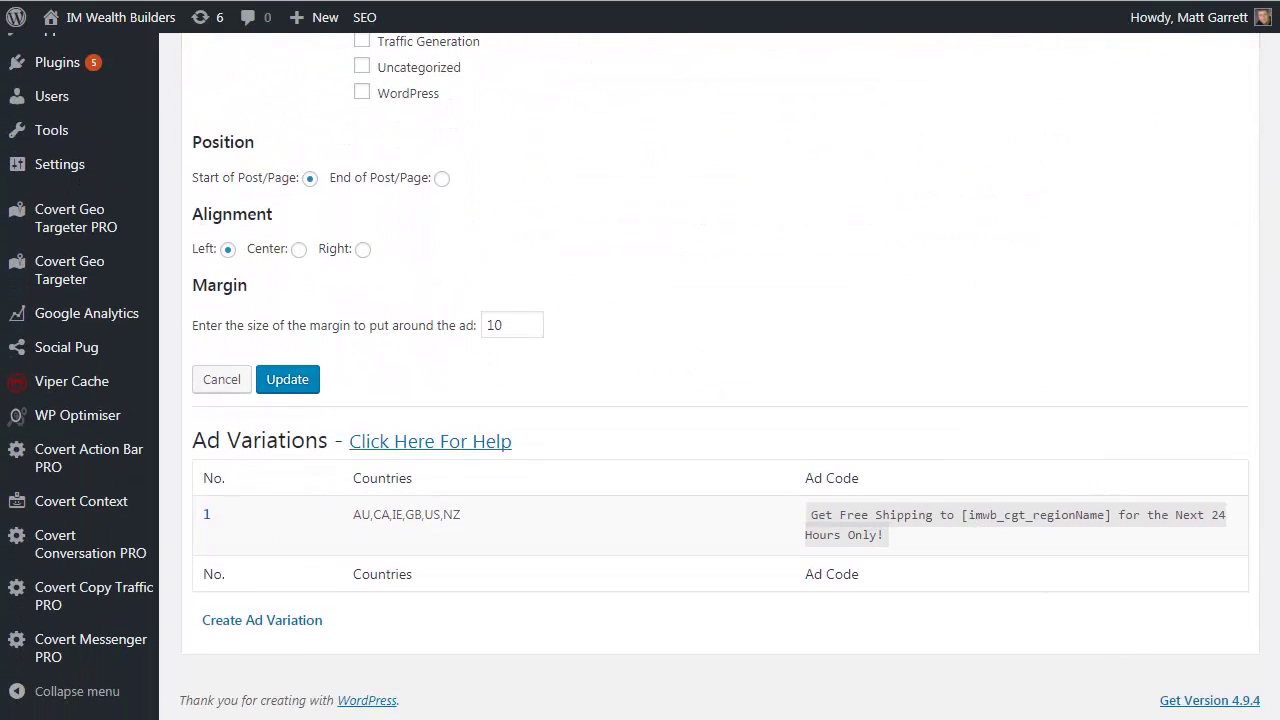
pyautogui.click(280, 621)
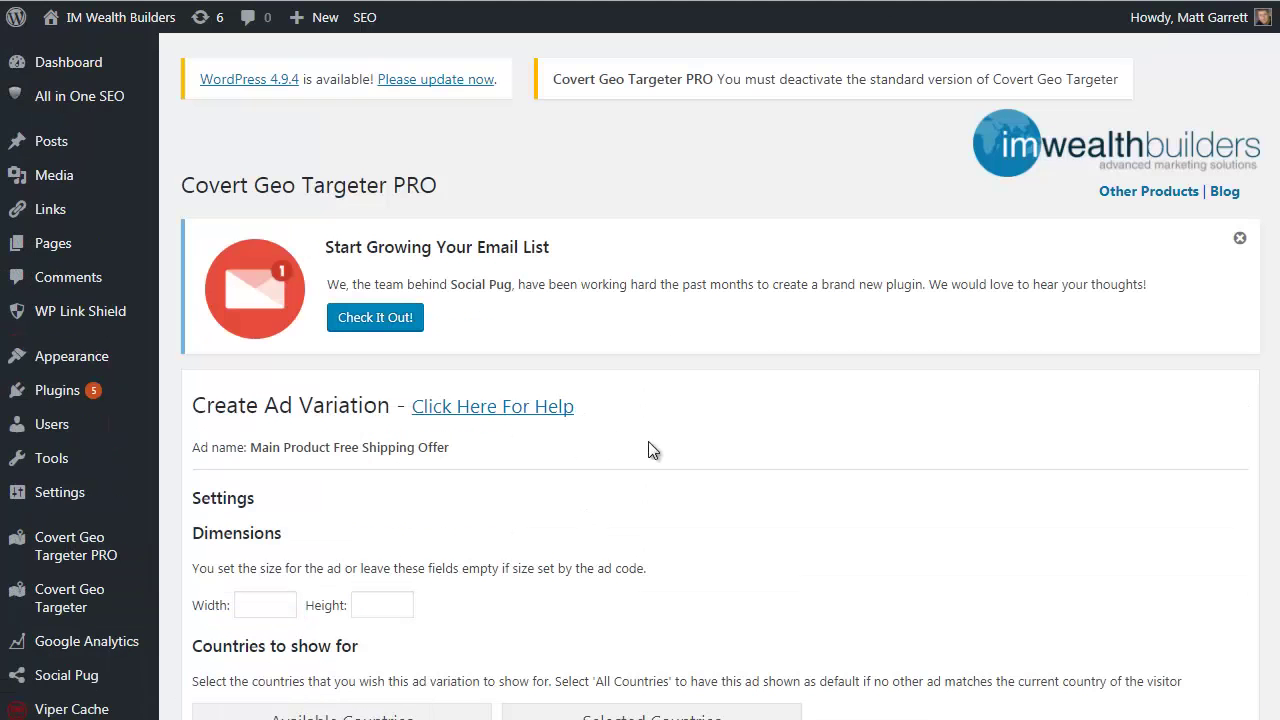
pyautogui.scroll(-2, 694, 442)
pyautogui.click(283, 410)
pyautogui.write('300')
pyautogui.click(363, 398)
pyautogui.write('200')
# - Add Germany to the new ad variation's selected countries
pyautogui.scroll(-5, 460, 386)
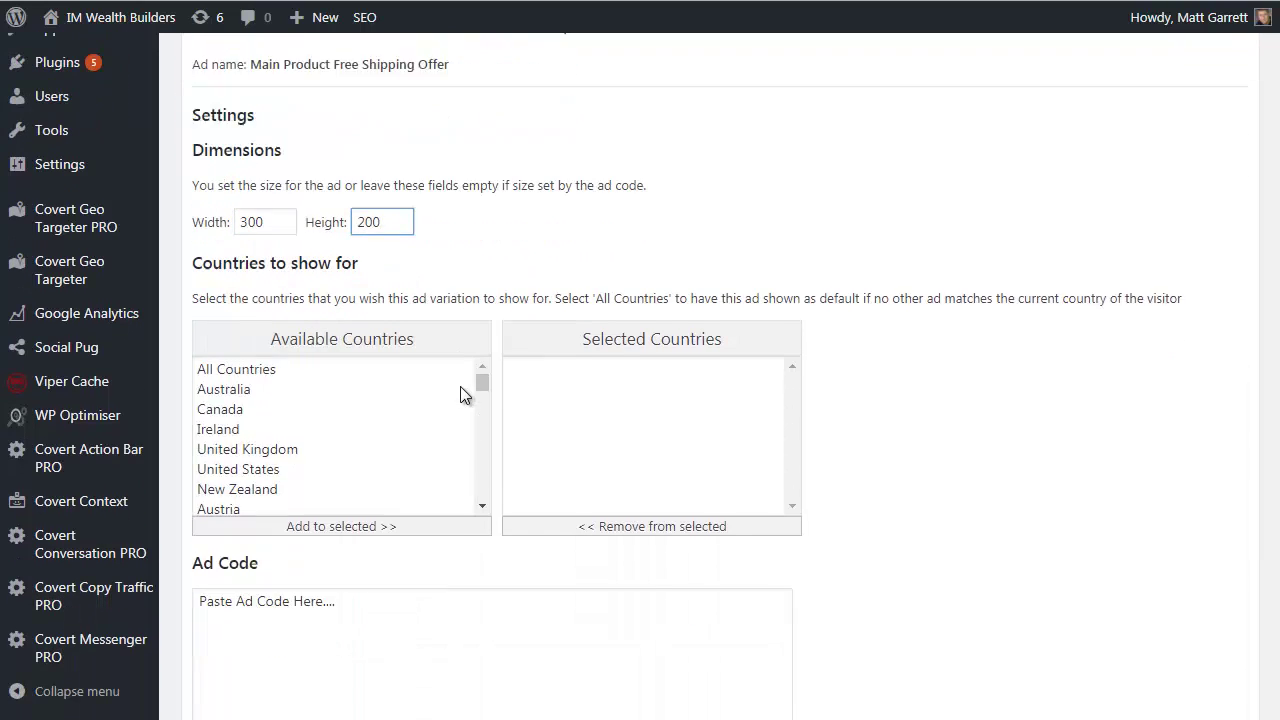
pyautogui.scroll(-2, 400, 356)
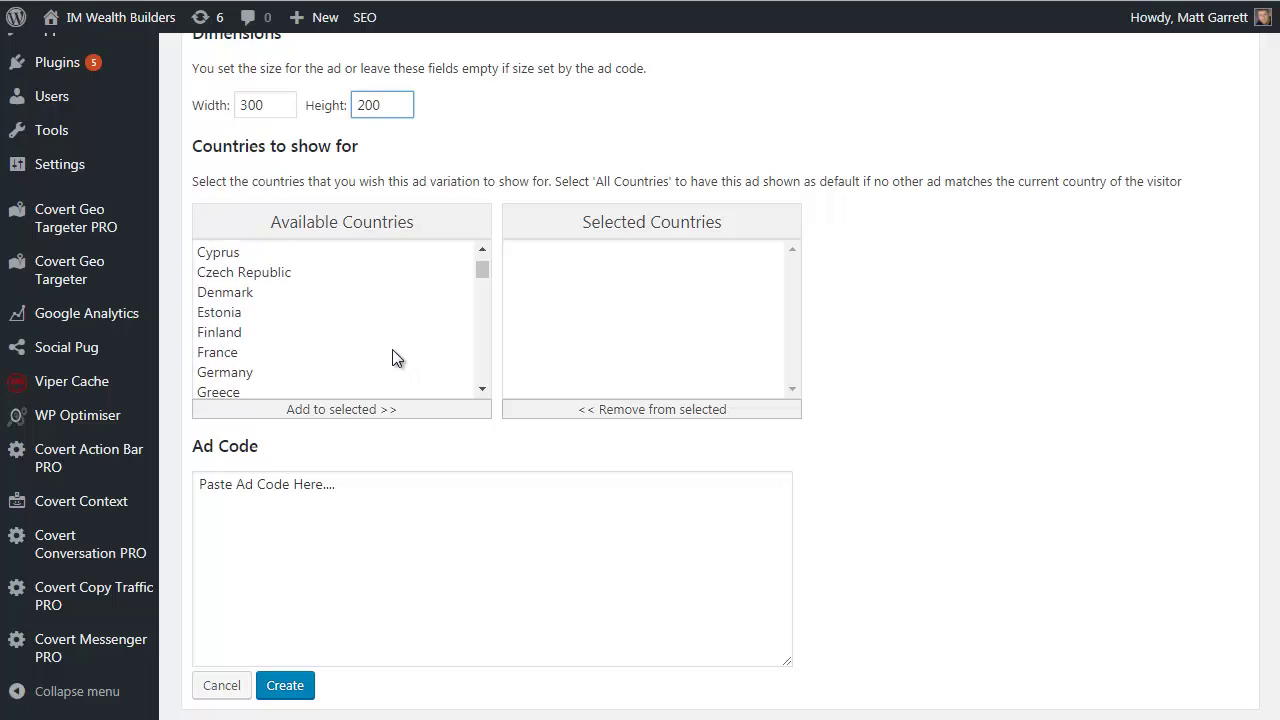
pyautogui.click(230, 373)
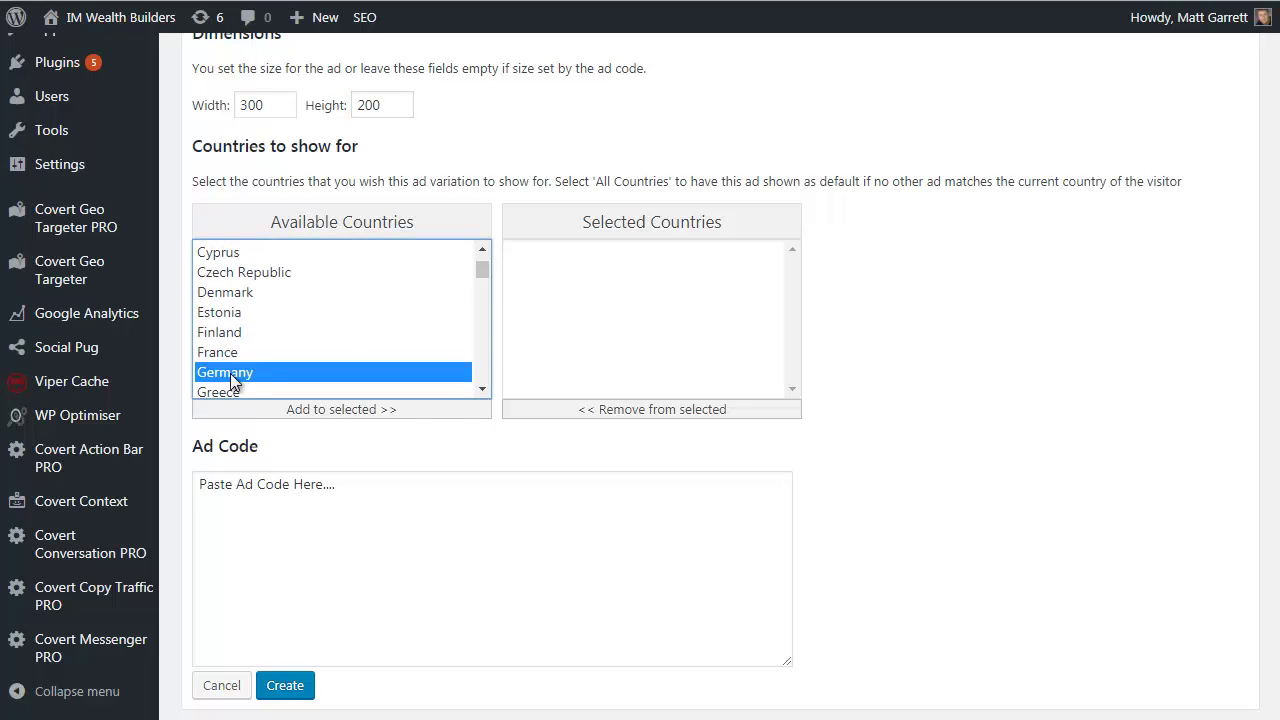
pyautogui.click(403, 411)
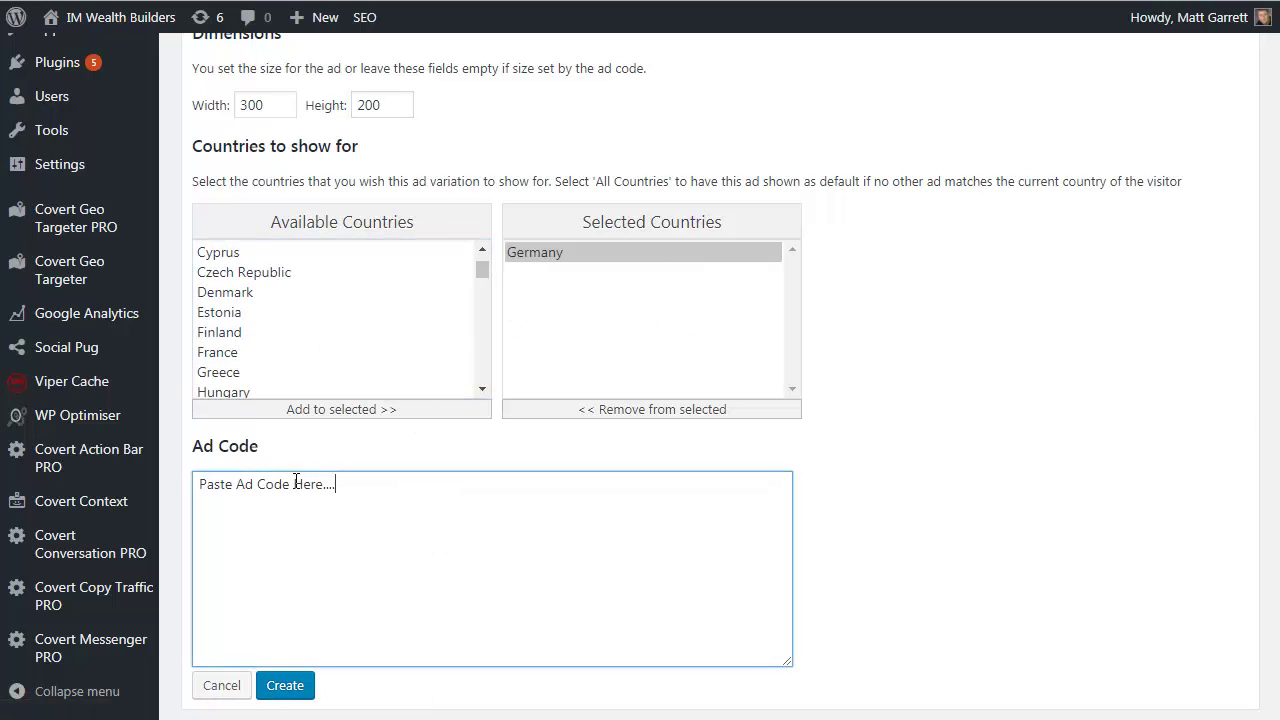
# - Set the ad code to 'Erhalten Sie kostenlosen Versand [imwb_cgt_regionName] für die nächsten 24 Stunden nur!' and create the variation
pyautogui.moveTo(337, 483); pyautogui.dragTo(166, 474)
pyautogui.write('Erhalten Sie kostenlosen Versand [imwb_cgt_regionName] für die nächsten 24 Stunden nur!')
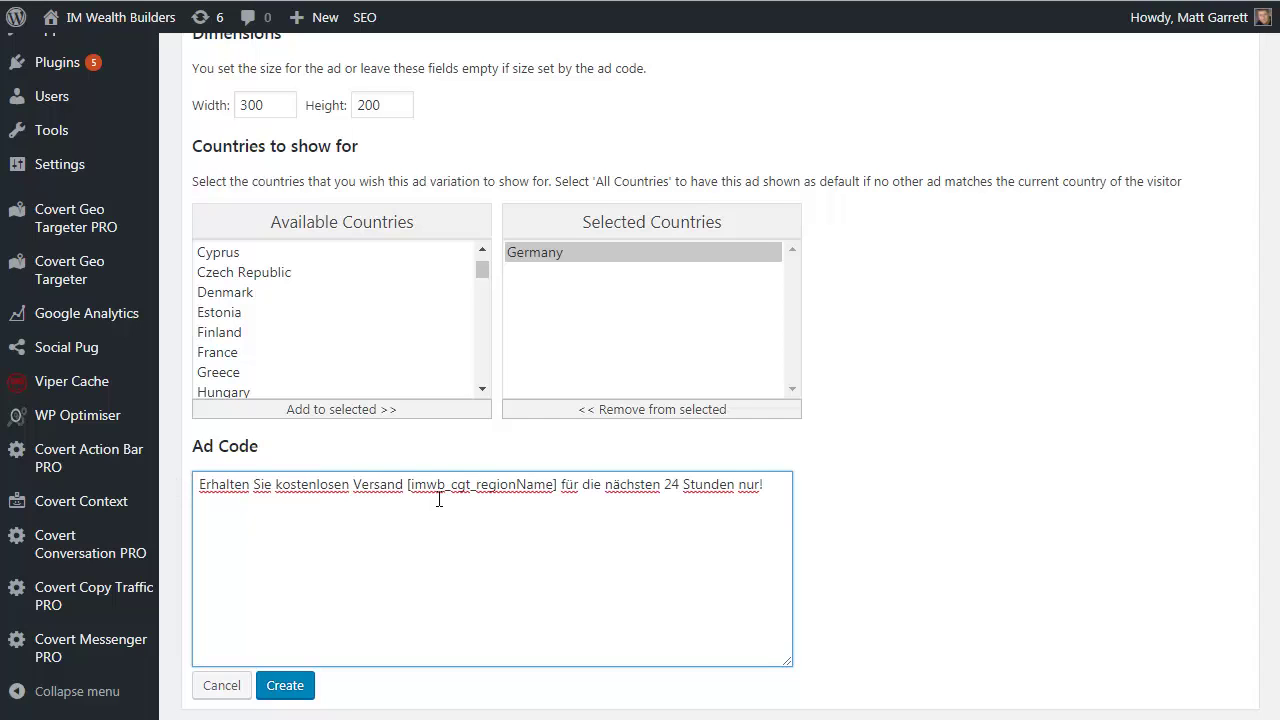
pyautogui.click(284, 688)
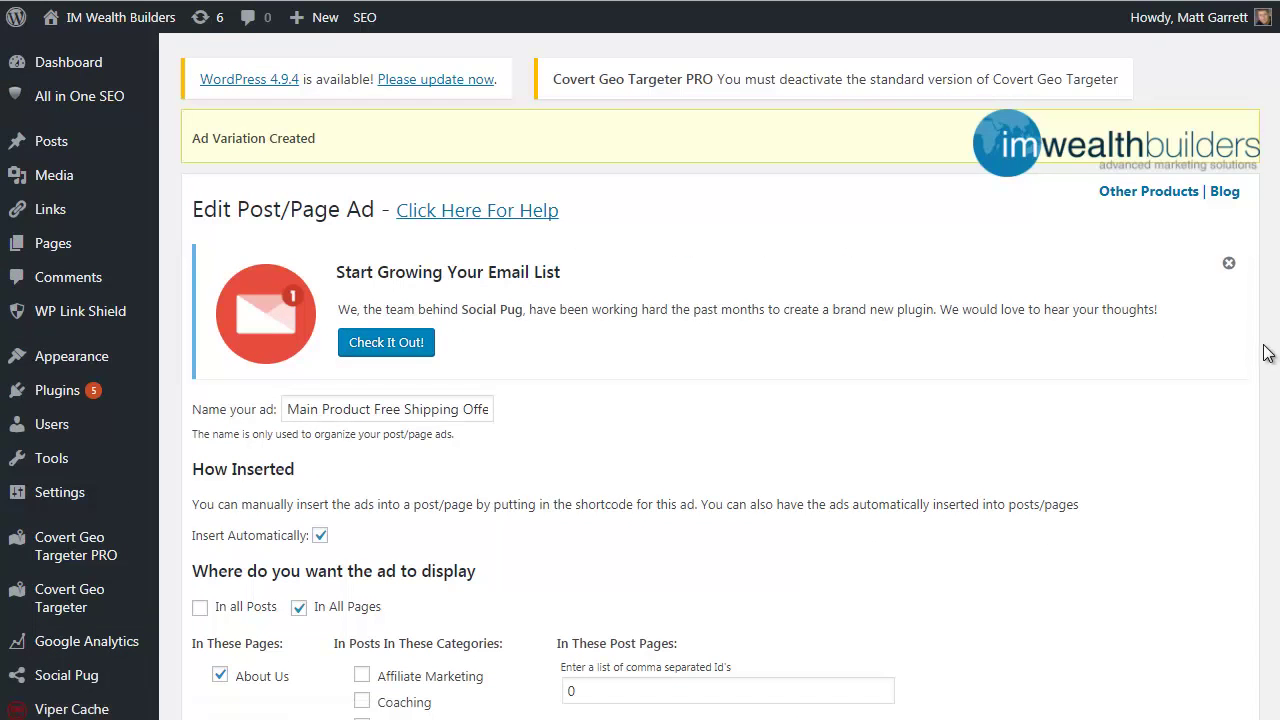
pyautogui.scroll(-8, 1262, 560)
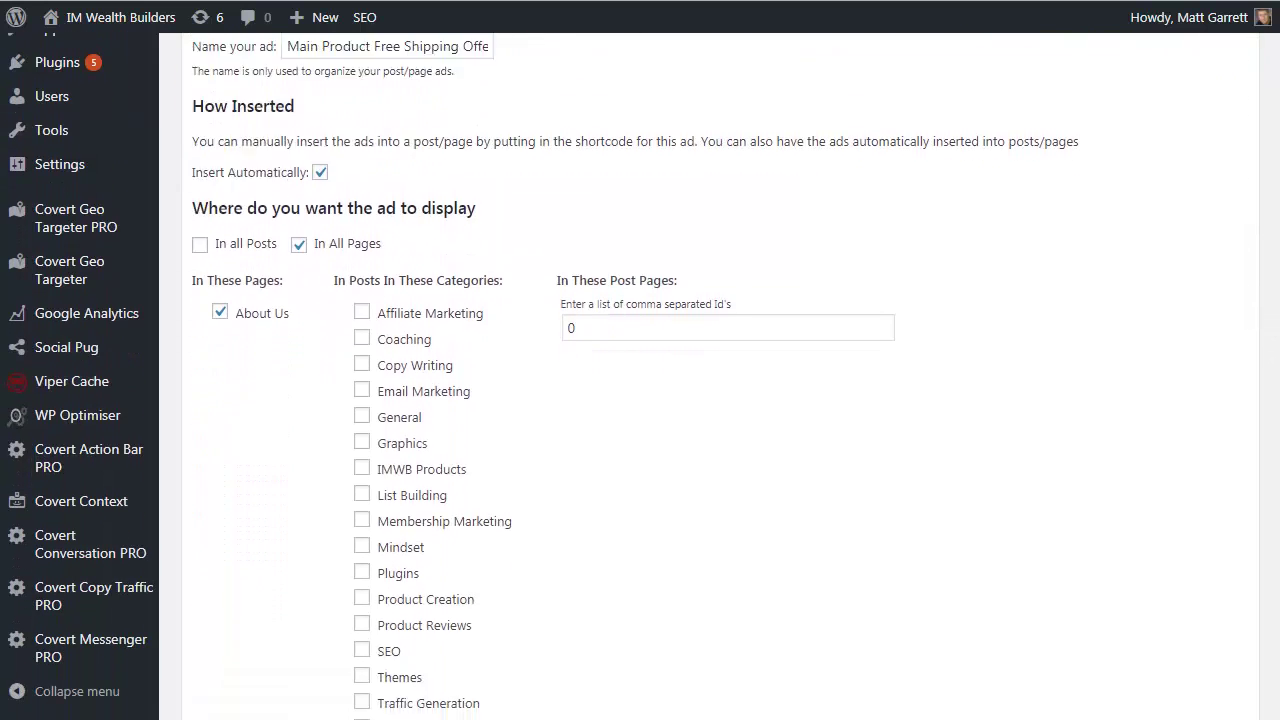
pyautogui.scroll(-2, 1262, 610)
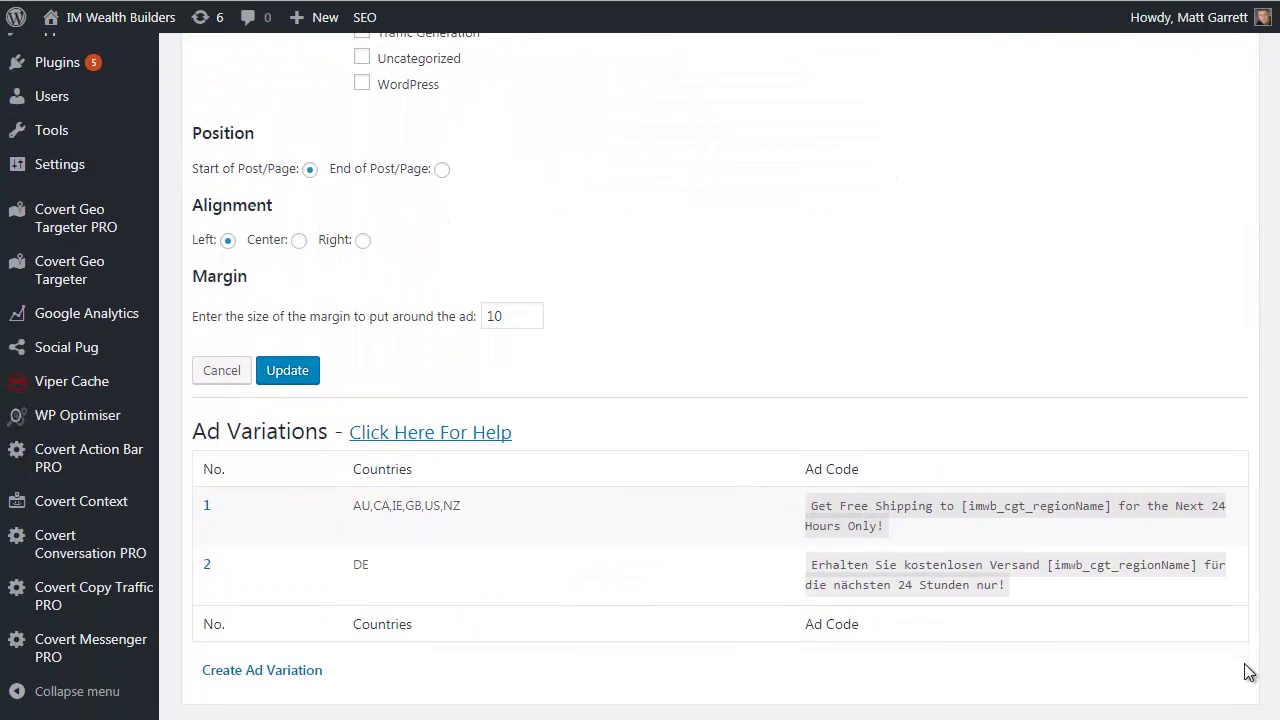
pyautogui.moveTo(333, 529)
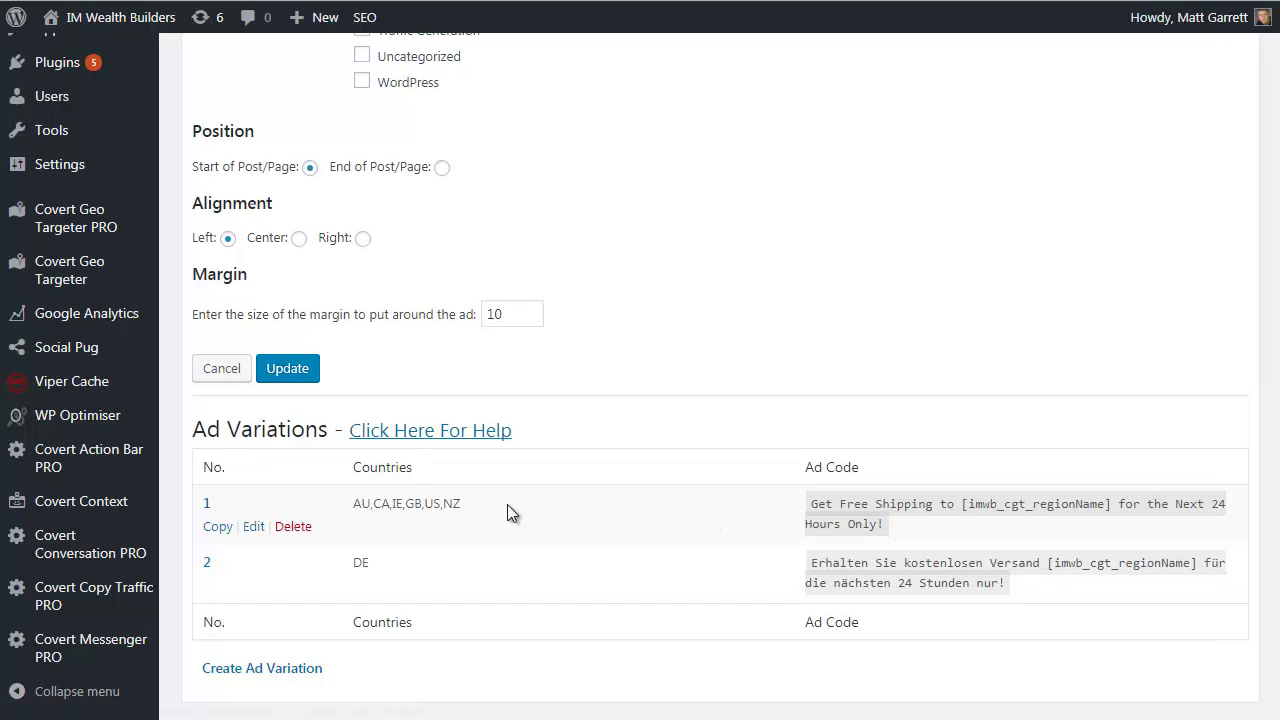
pyautogui.moveTo(401, 563)
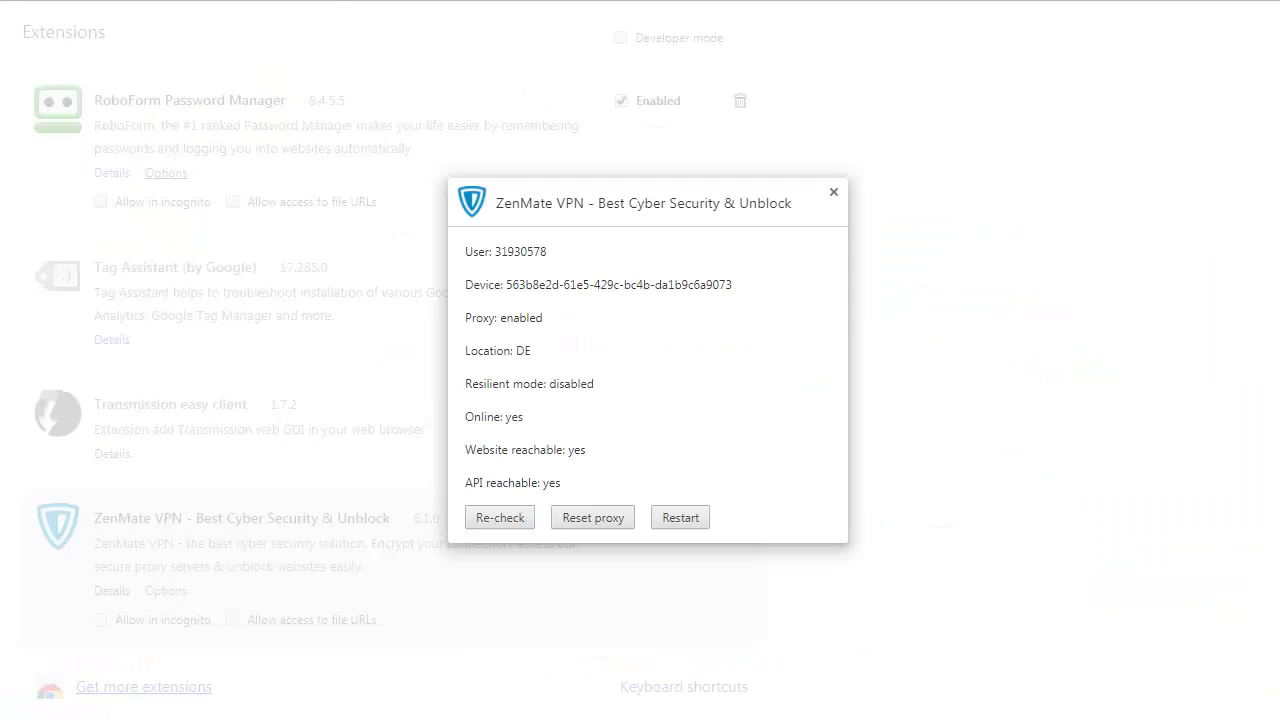
# - Close the ZenMate VPN options, disable that browser extension, and reload the site's About Us page
pyautogui.click(834, 194)
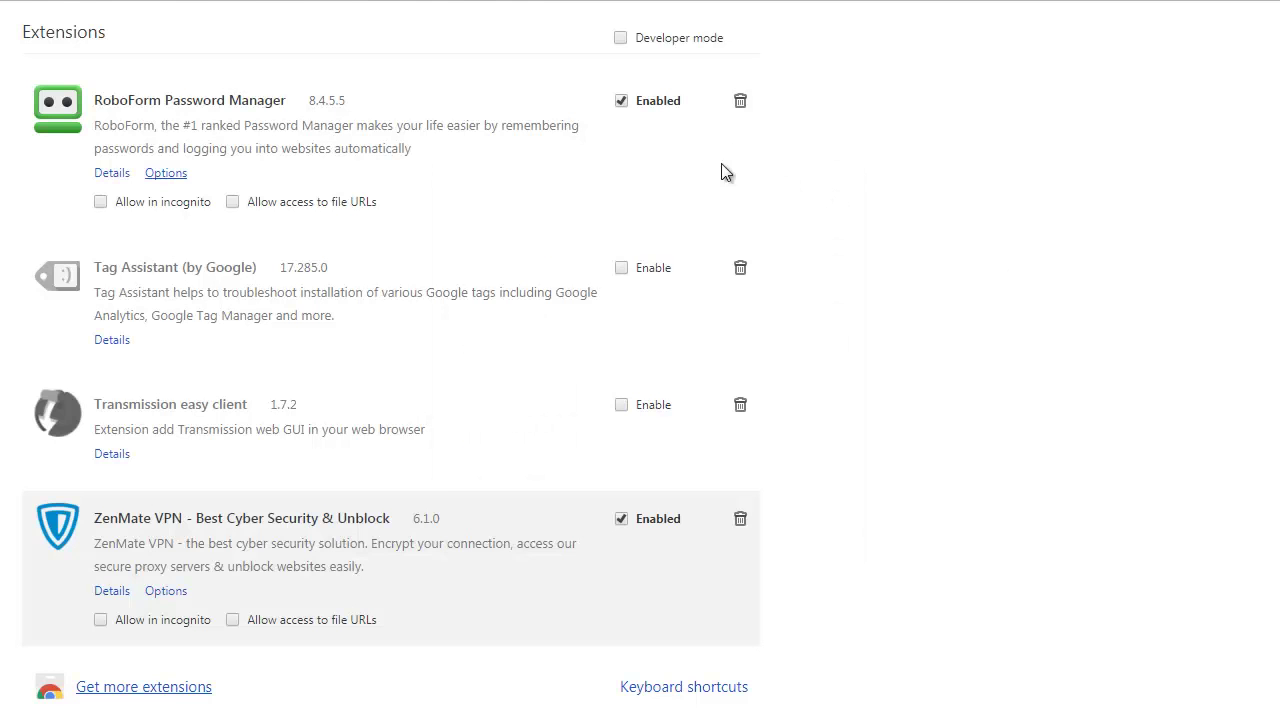
pyautogui.click(622, 518)
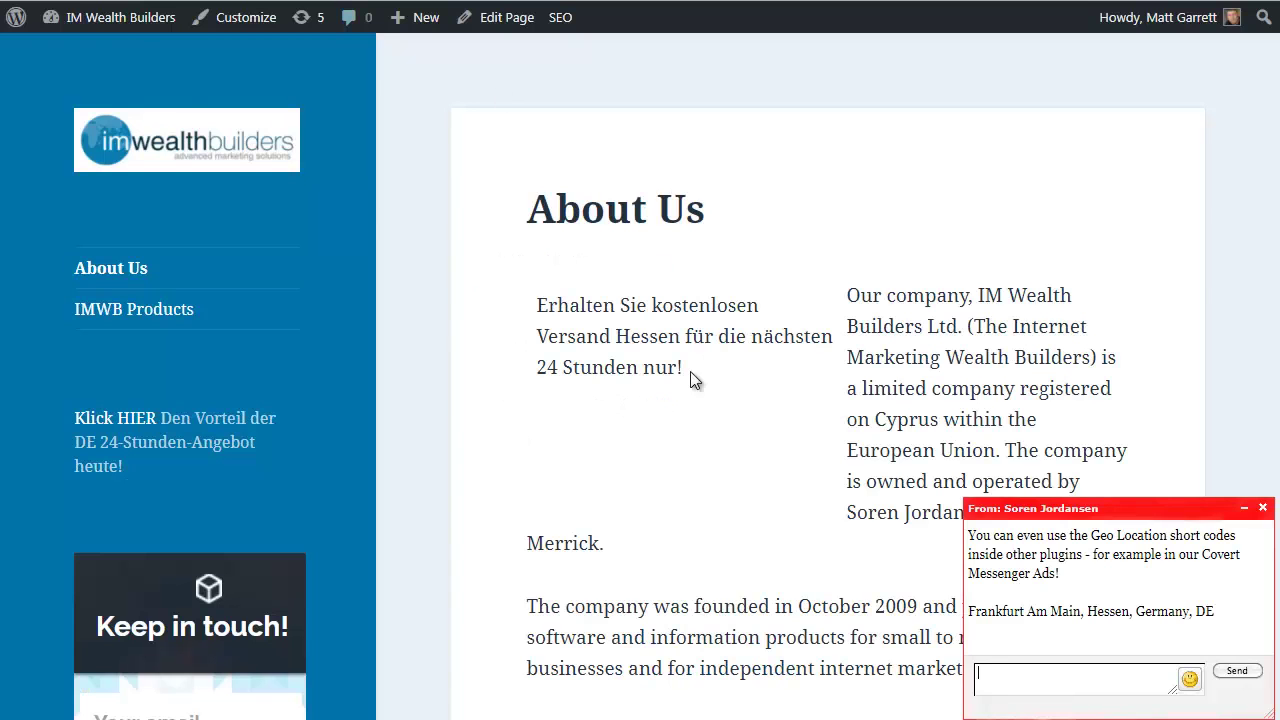
pyautogui.press('F5')
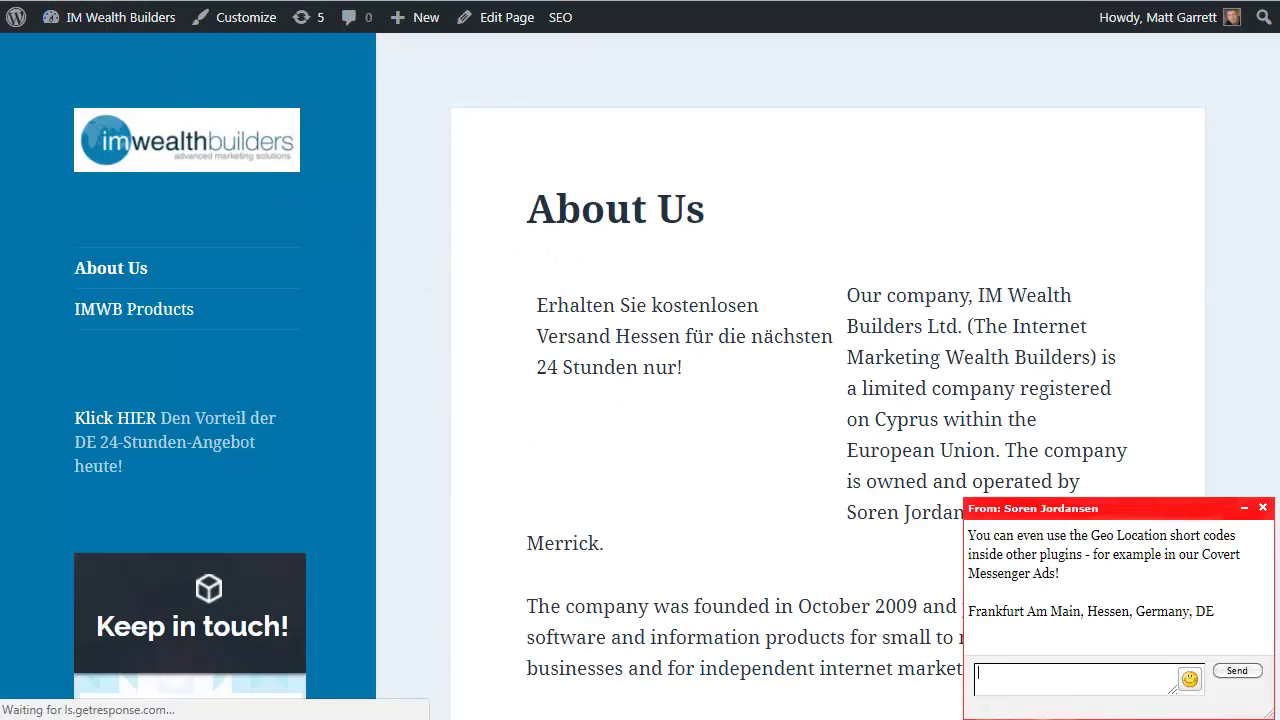